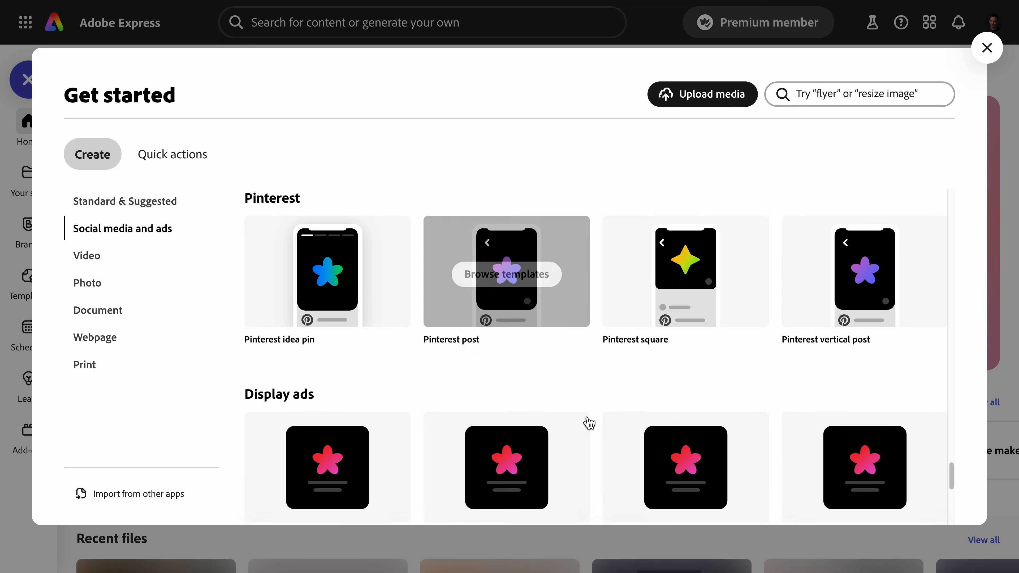
# Close the content-type chooser and search the templates for "food truck"
pyautogui.scroll(20, 612, 492)
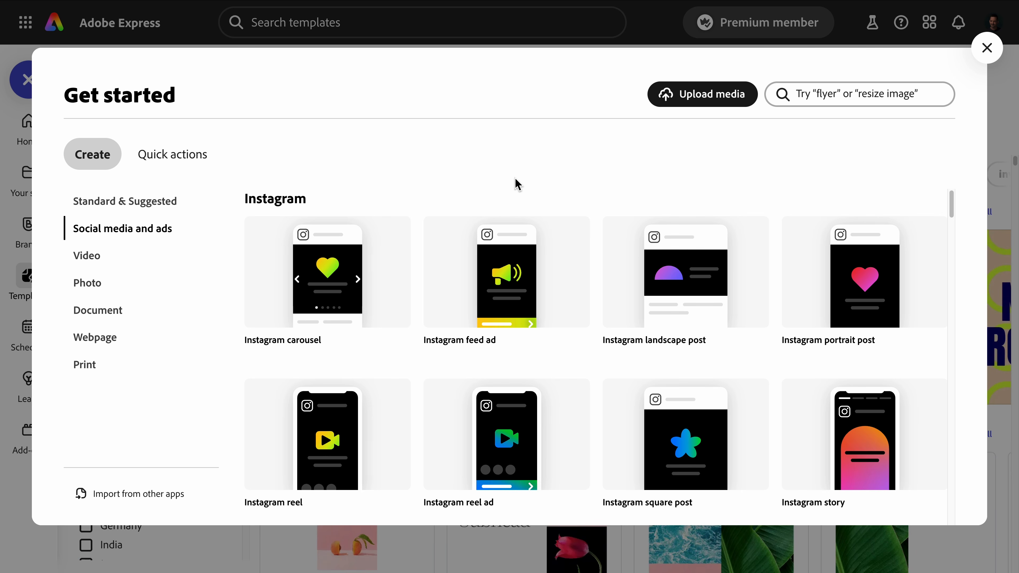
pyautogui.click(986, 49)
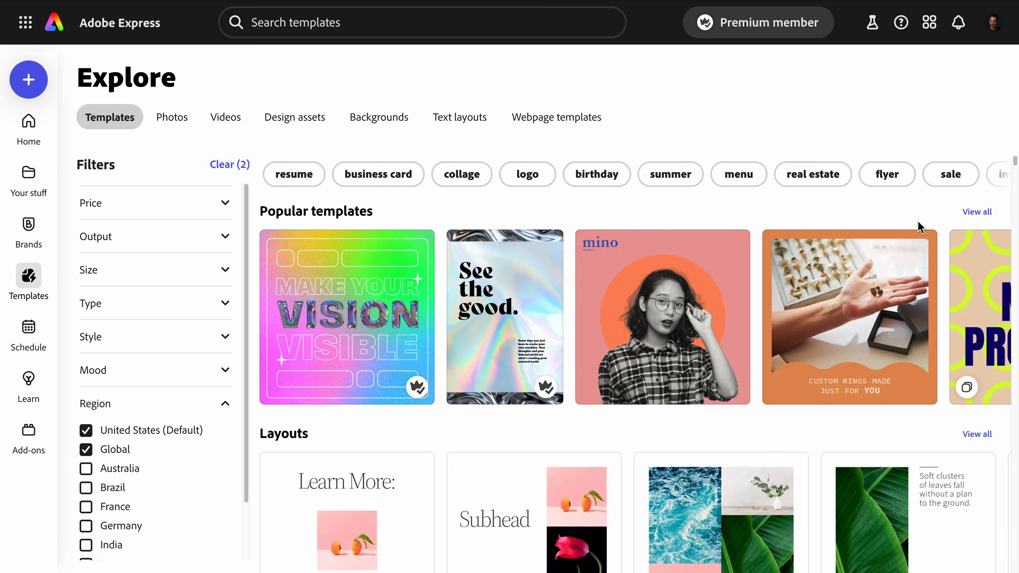
pyautogui.scroll(-5, 922, 235)
pyautogui.scroll(5, 818, 356)
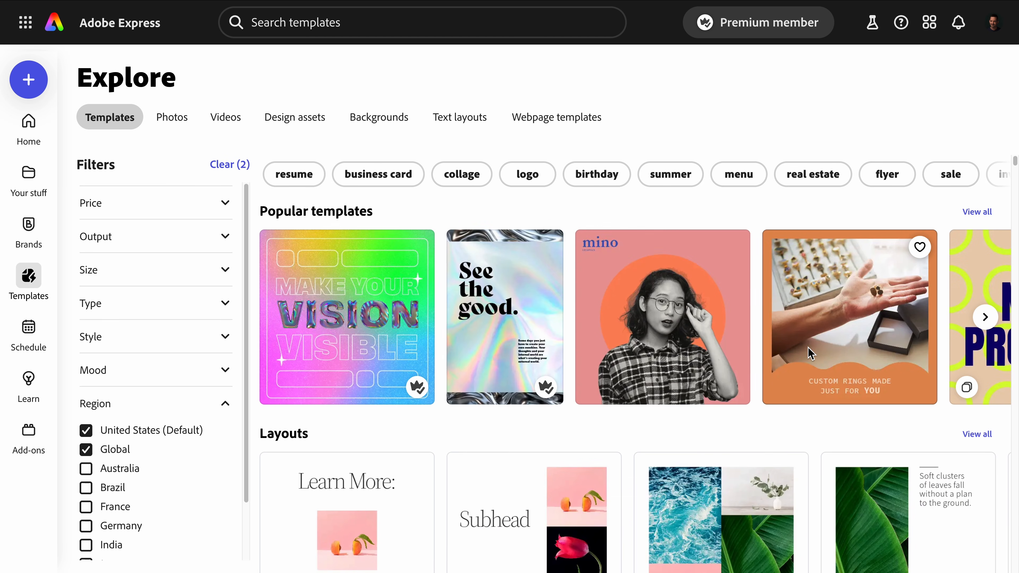
pyautogui.click(353, 32)
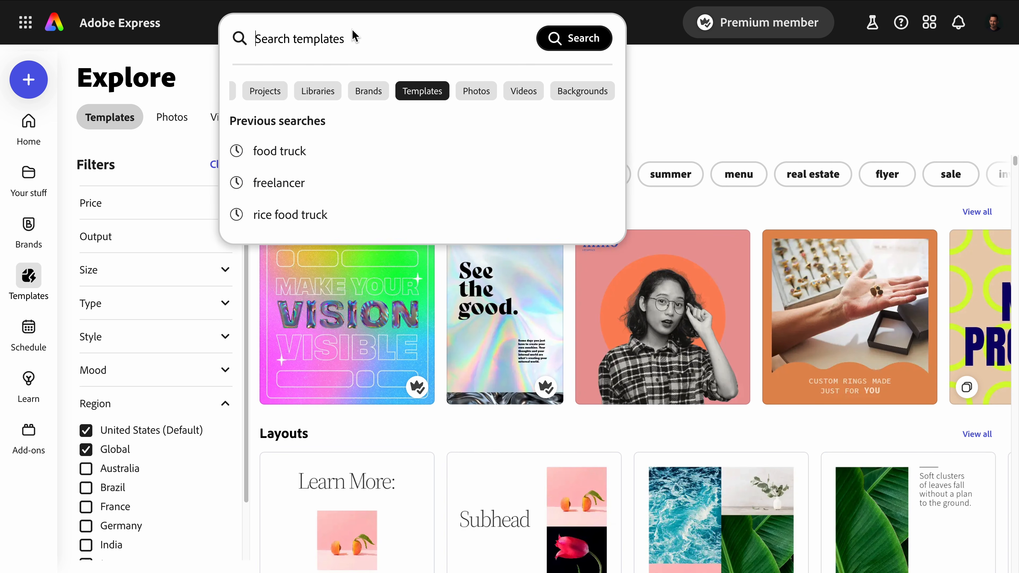
pyautogui.write('food truck')
pyautogui.press('Return')
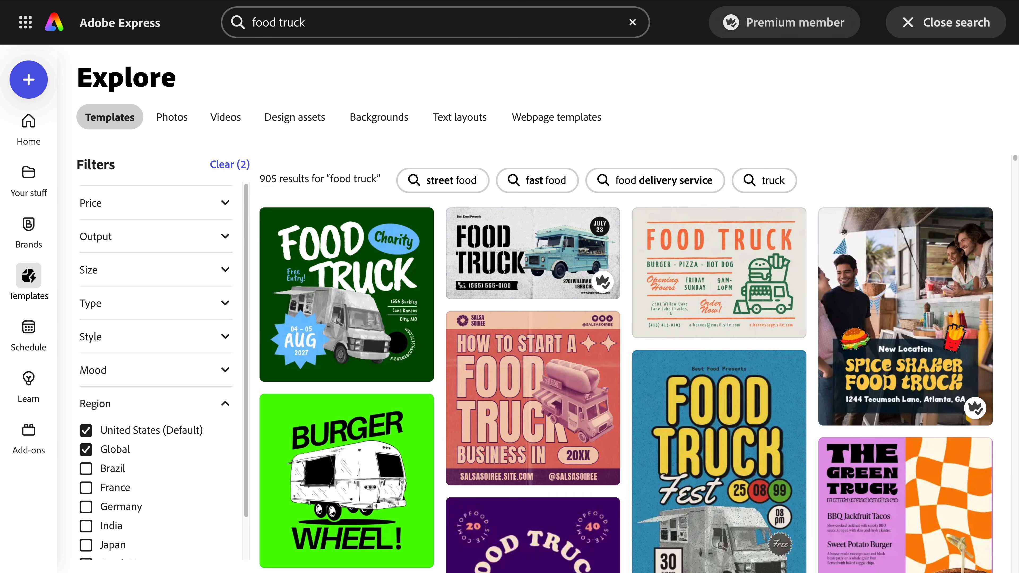
# Browse the food truck templates and start customizing the Red and White Street Eats Poster
pyautogui.scroll(-15, 818, 225)
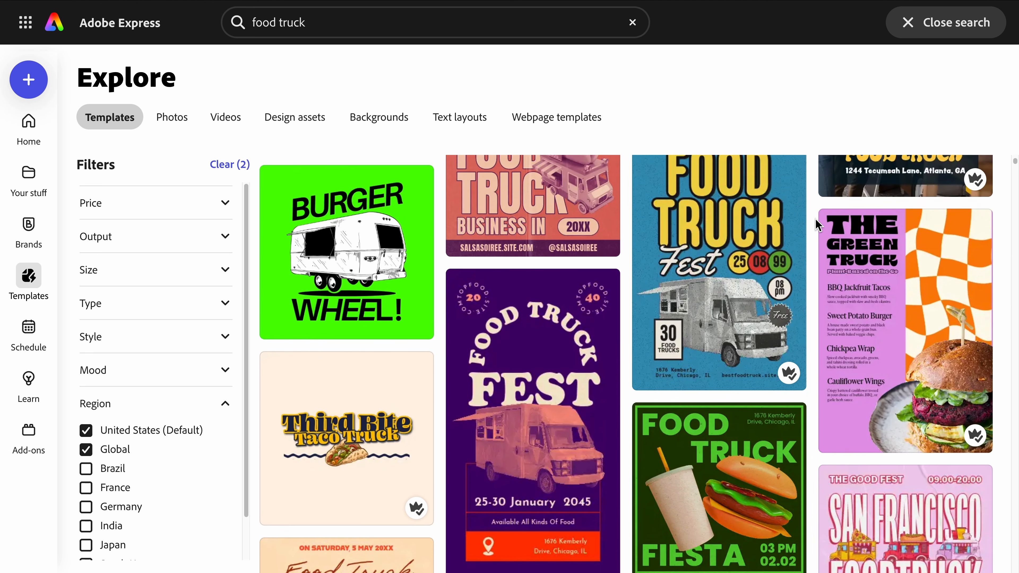
pyautogui.scroll(-15, 754, 212)
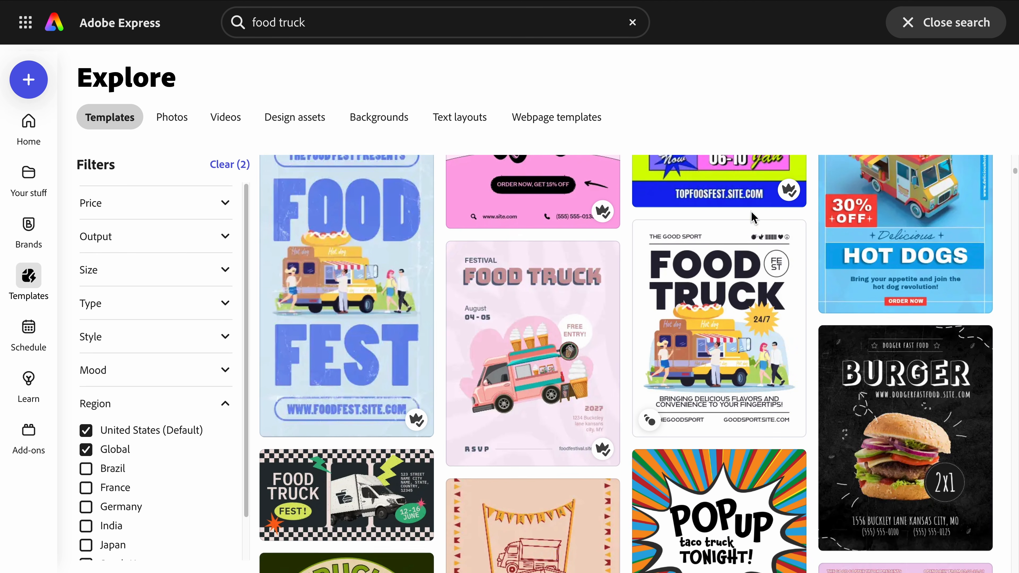
pyautogui.scroll(-15, 752, 219)
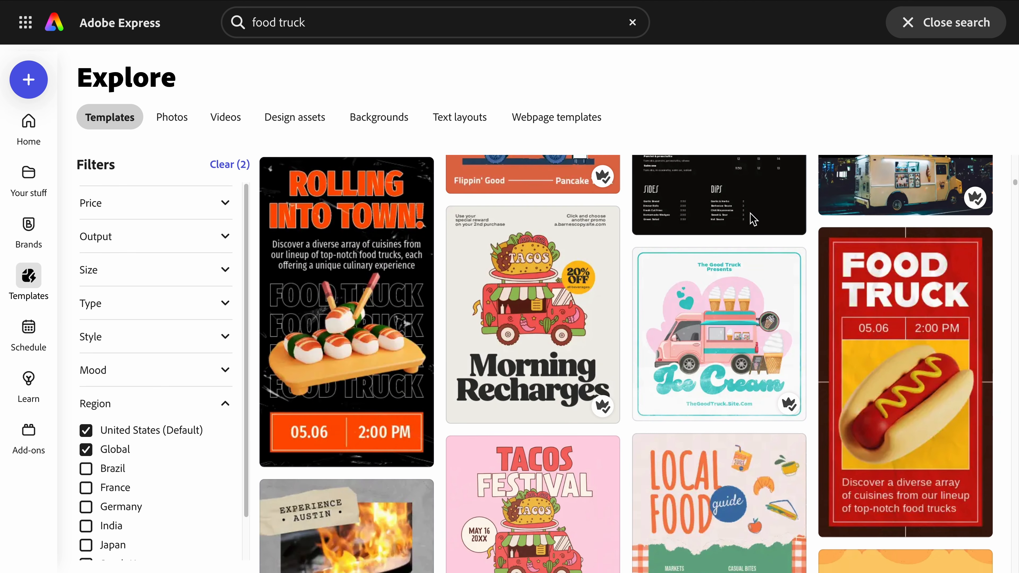
pyautogui.scroll(-15, 752, 220)
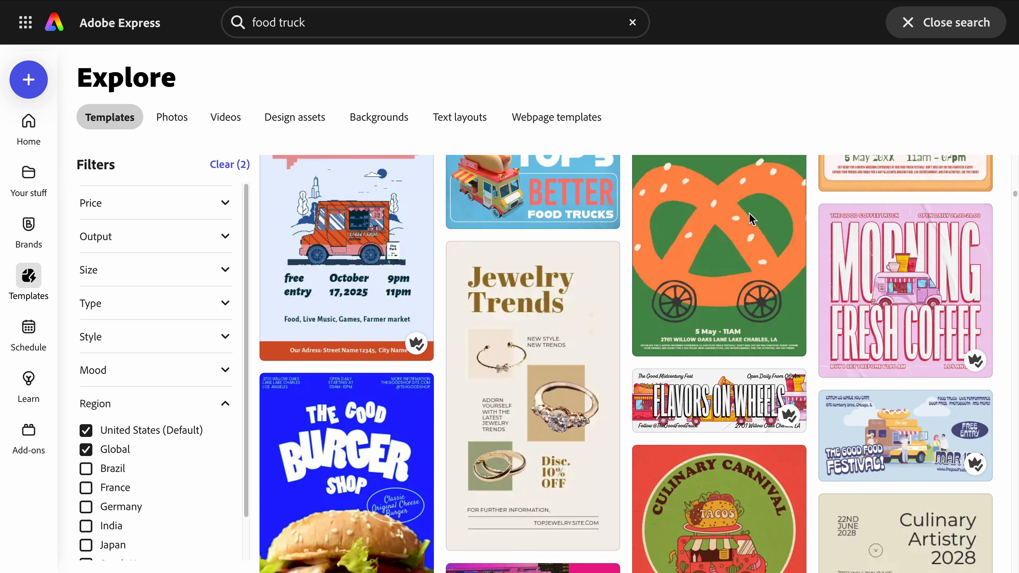
pyautogui.scroll(-15, 750, 220)
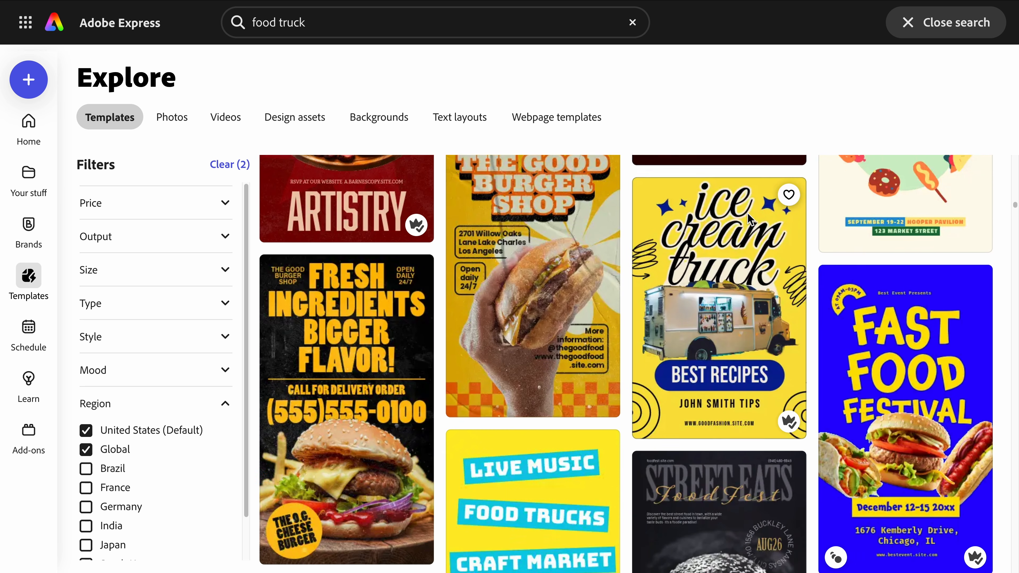
pyautogui.scroll(-4, 751, 219)
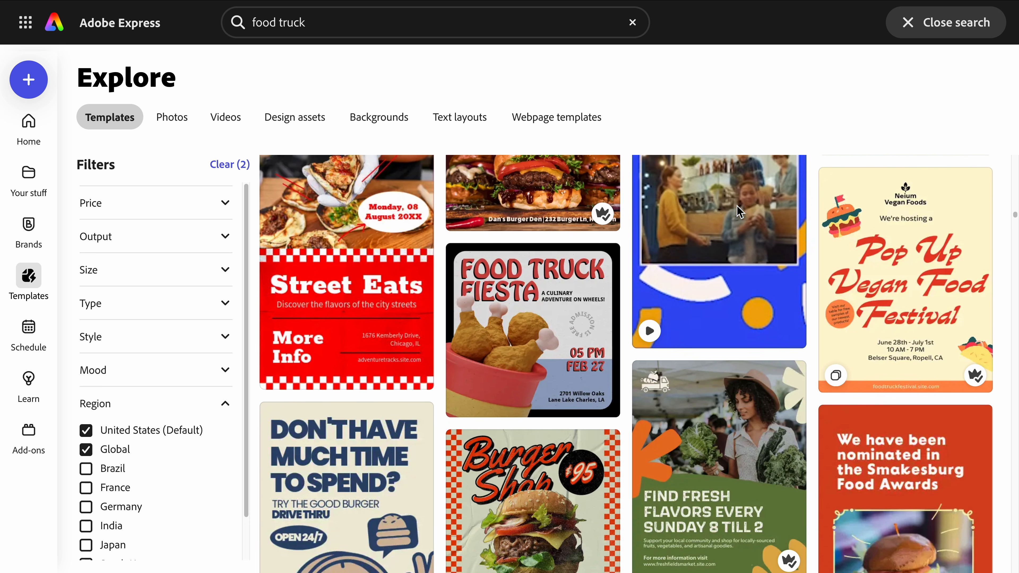
pyautogui.scroll(3, 313, 269)
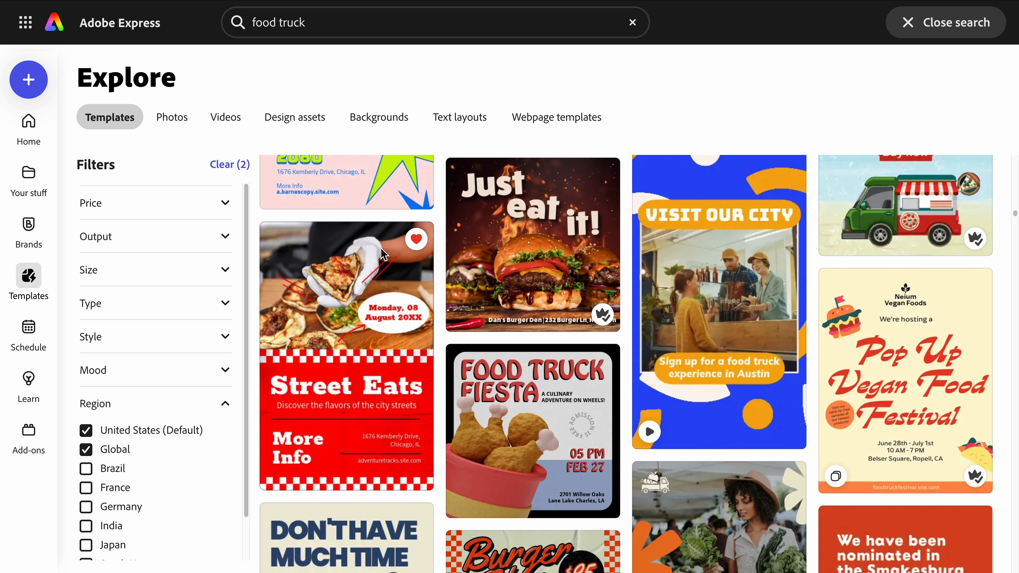
pyautogui.click(307, 331)
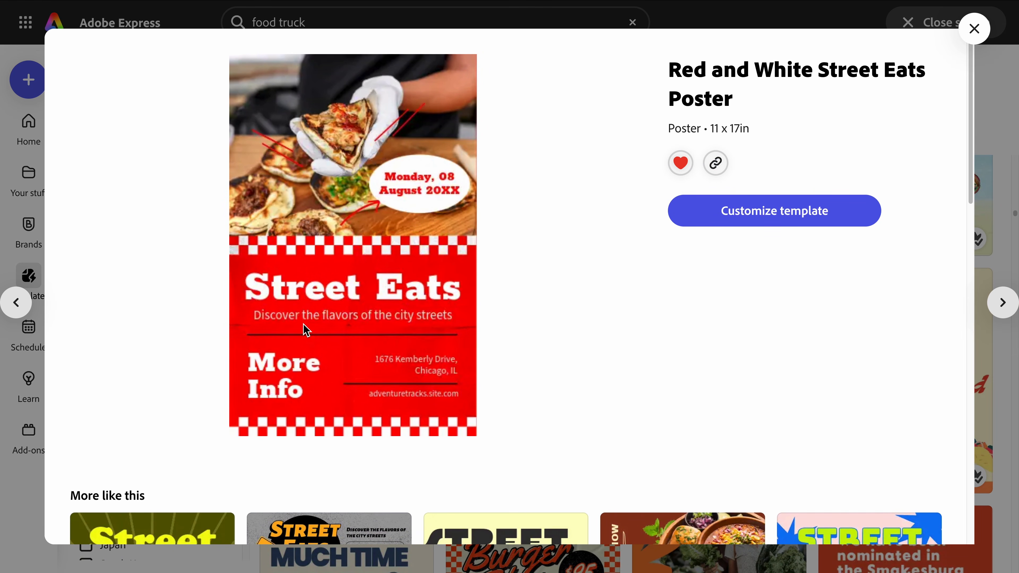
pyautogui.click(700, 223)
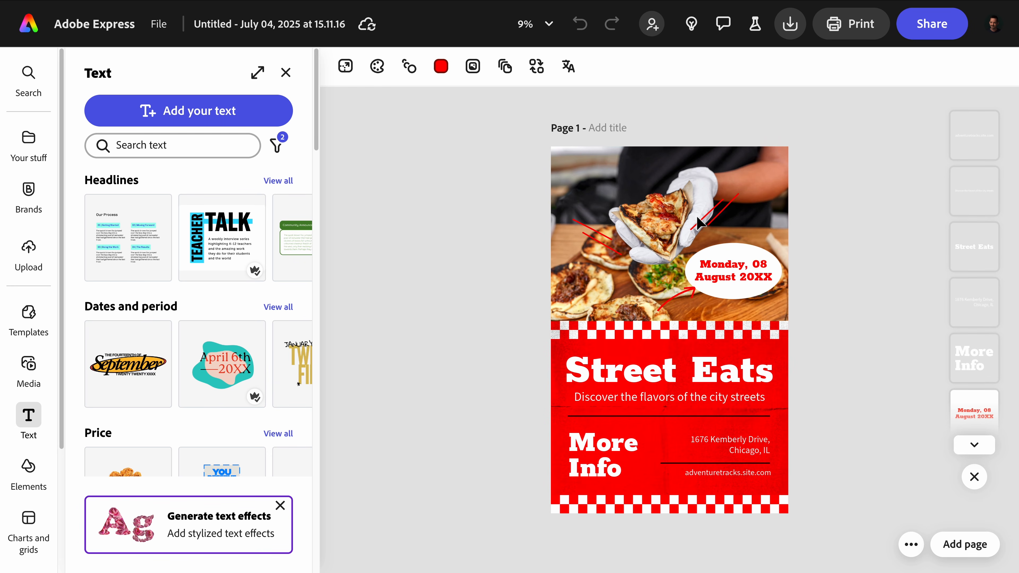
# Examine the editing options for the Street Eats headline, the red textured image and the page background color
pyautogui.click(286, 73)
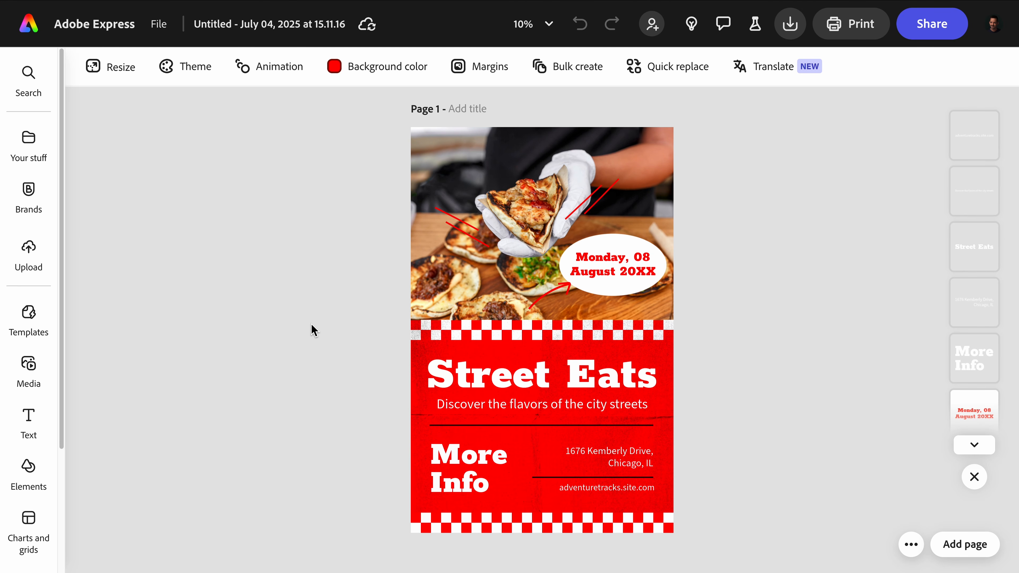
pyautogui.click(550, 393)
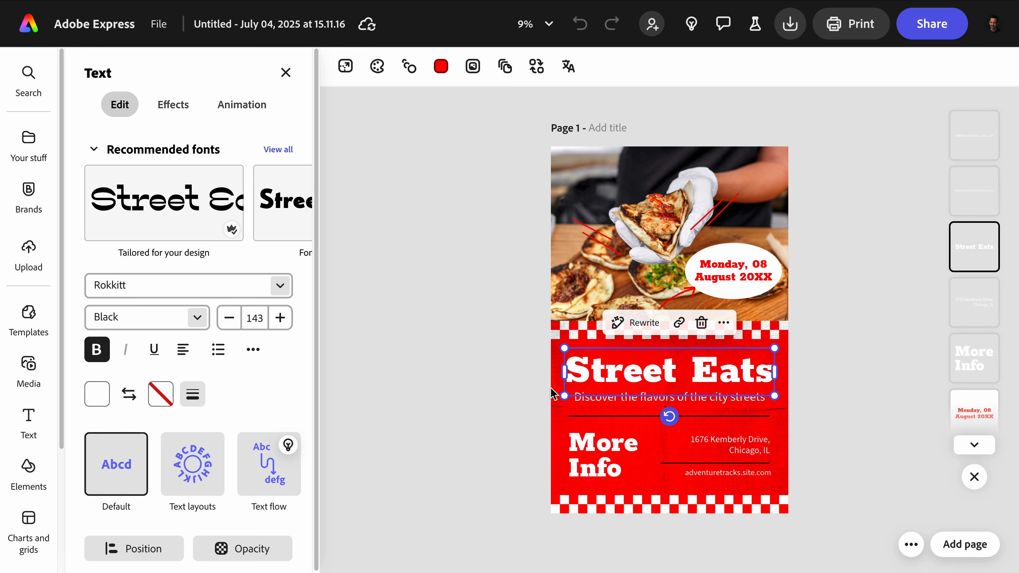
pyautogui.click(280, 289)
pyautogui.scroll(-5, 184, 402)
pyautogui.click(559, 432)
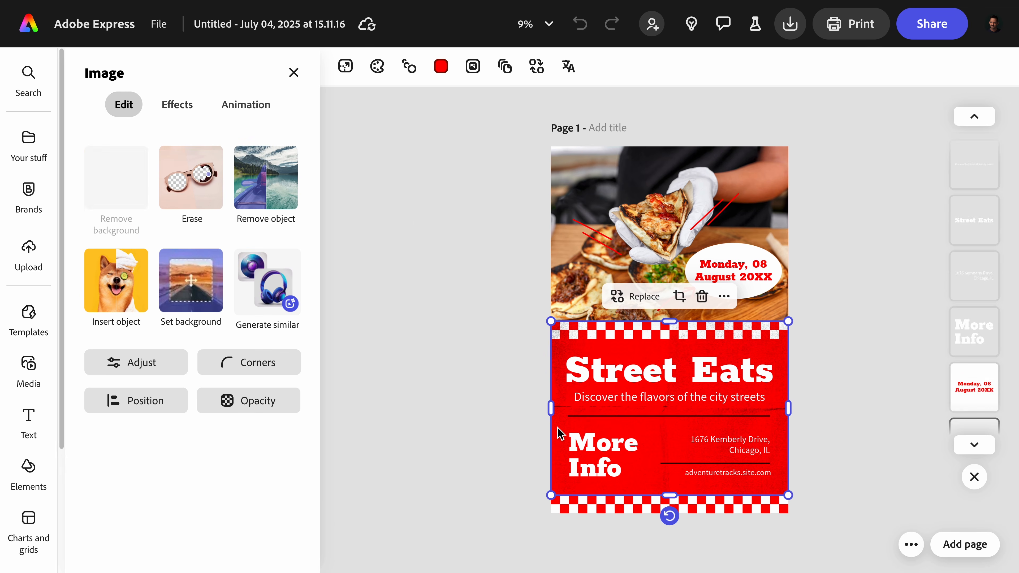
pyautogui.click(440, 68)
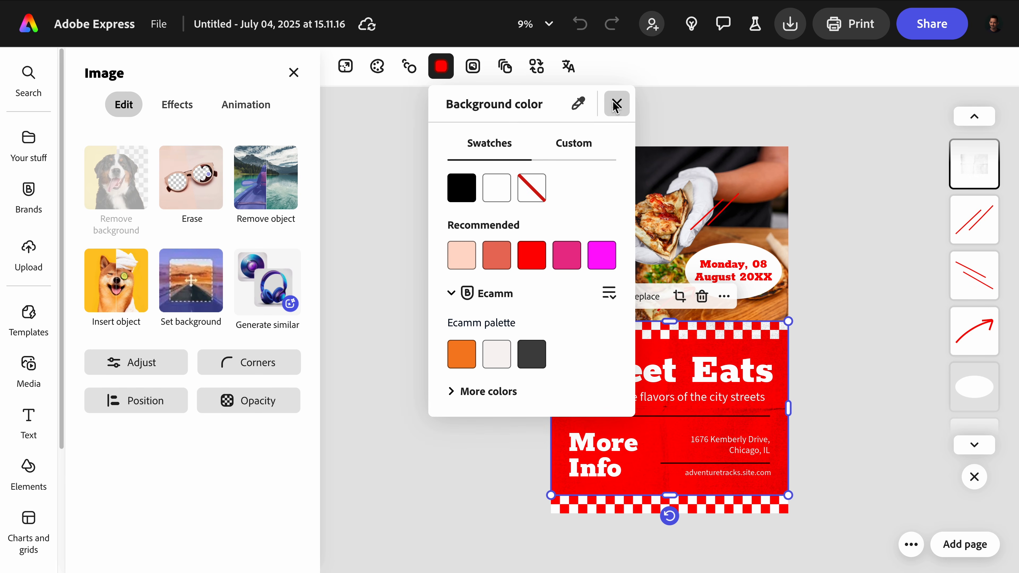
pyautogui.click(616, 105)
pyautogui.click(294, 73)
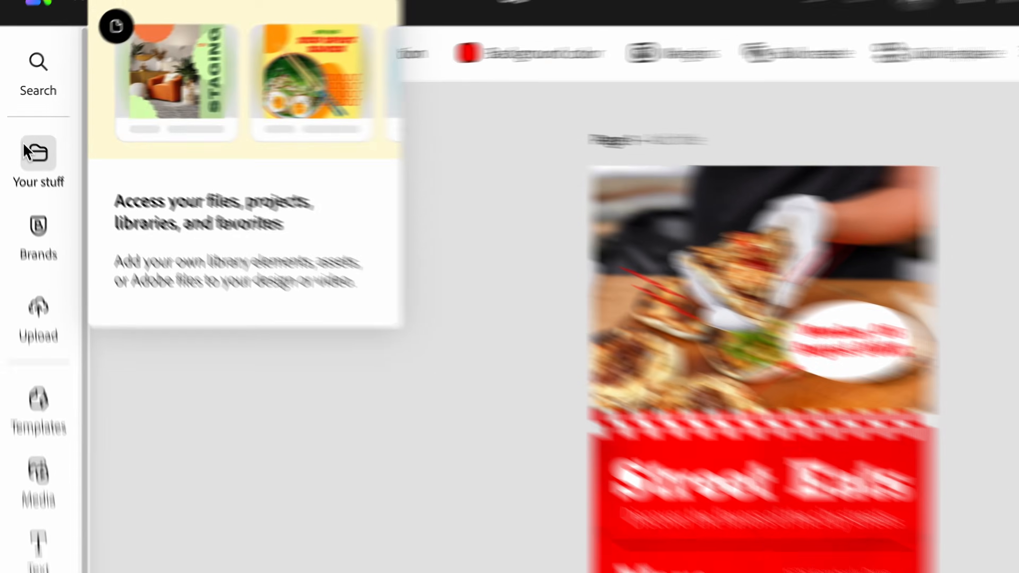
# Open a saved brand kit and examine its logos, fonts, colors and templates
pyautogui.click(28, 192)
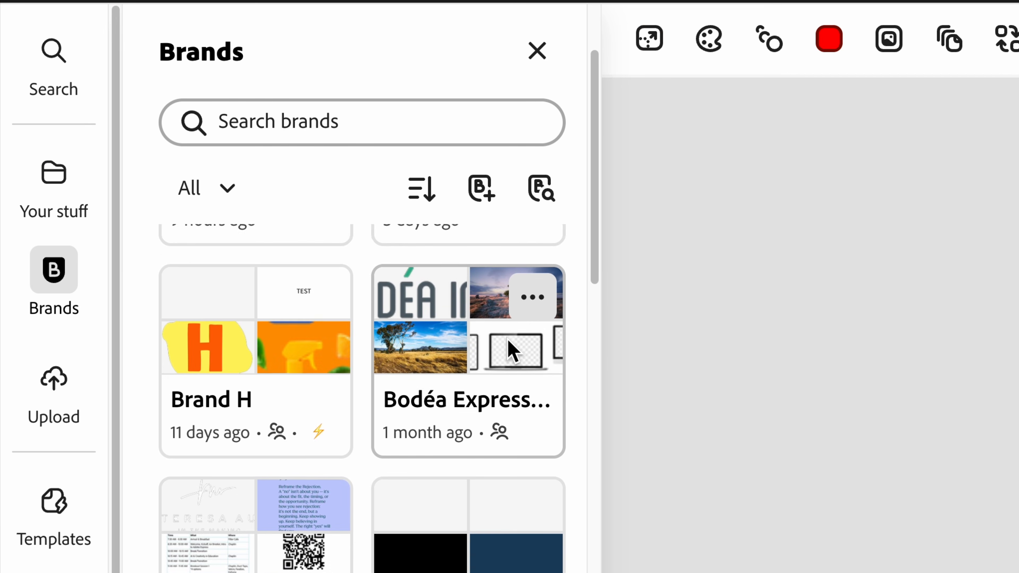
pyautogui.scroll(3, 273, 233)
pyautogui.click(515, 345)
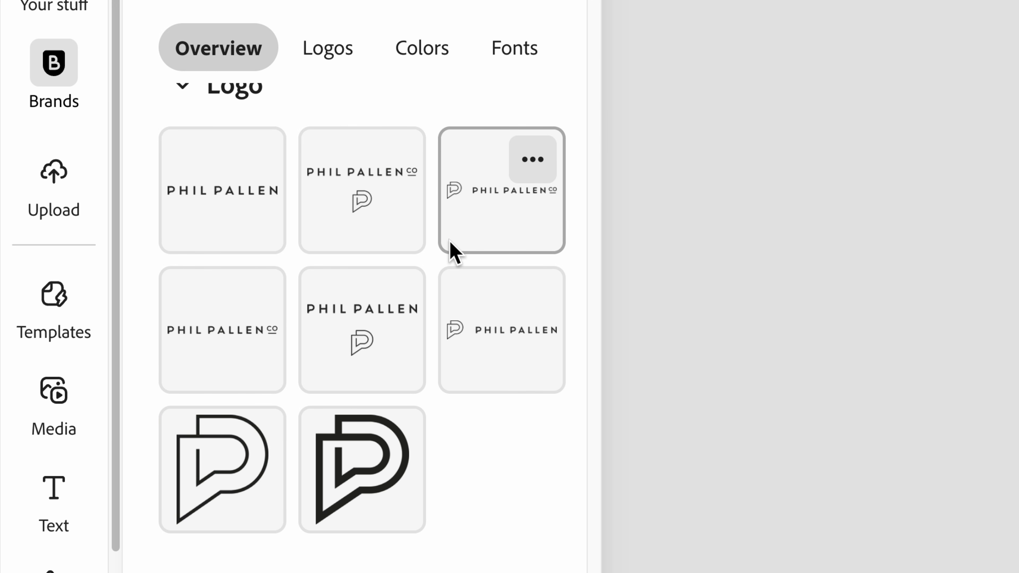
pyautogui.scroll(-5, 452, 456)
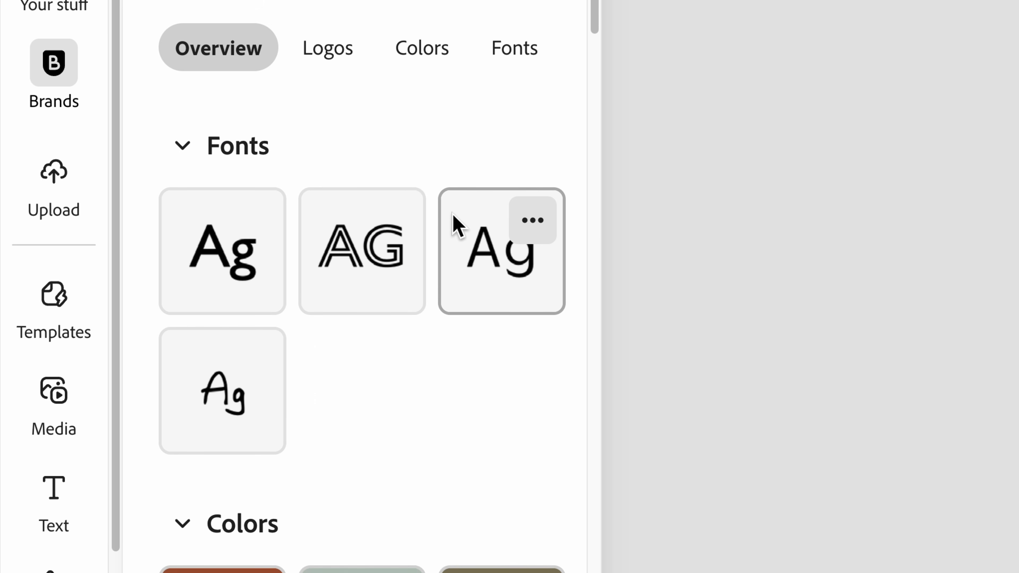
pyautogui.scroll(-15, 454, 223)
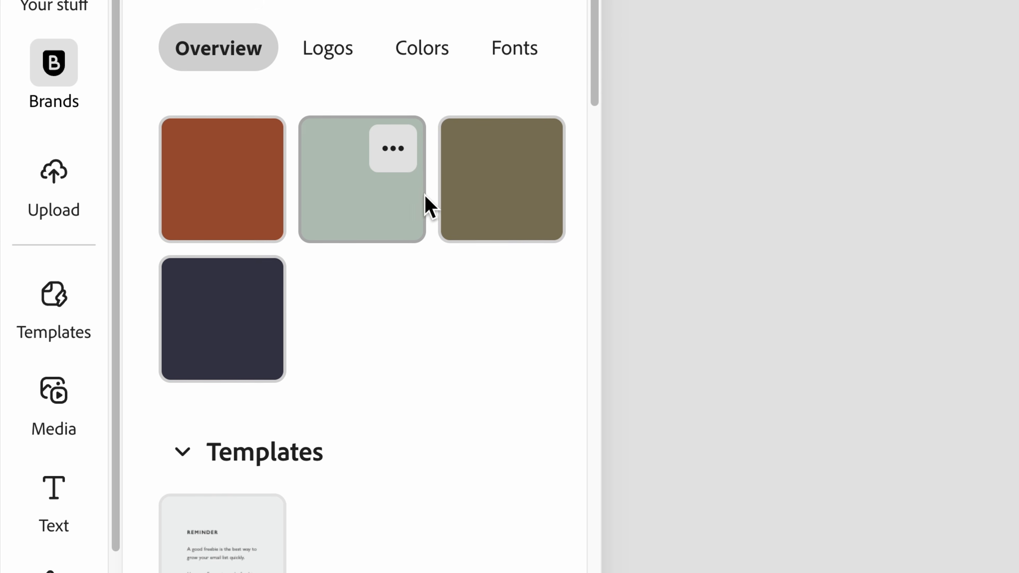
pyautogui.scroll(-10, 436, 217)
pyautogui.scroll(12, 436, 224)
pyautogui.scroll(10, 426, 225)
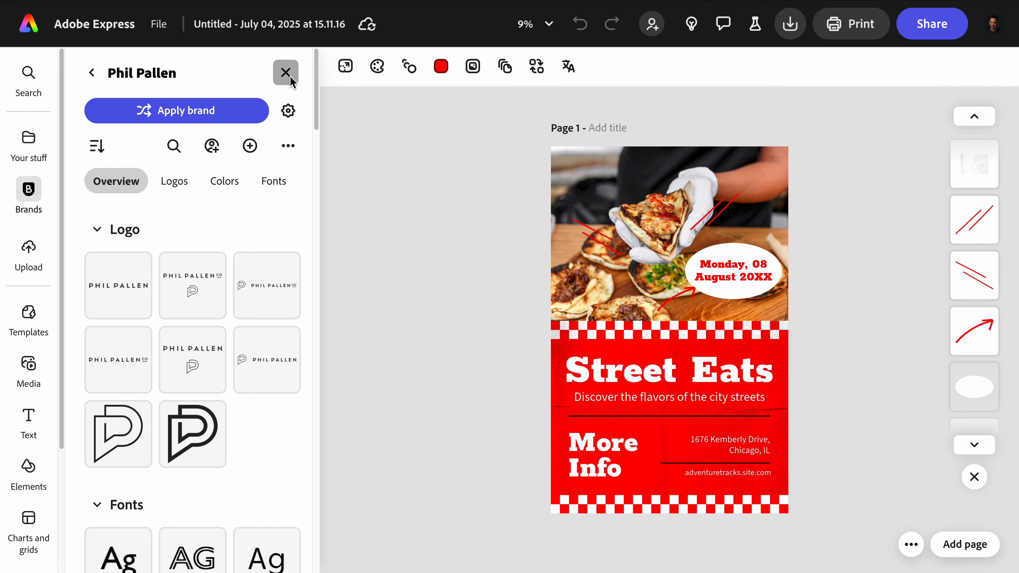
pyautogui.click(285, 73)
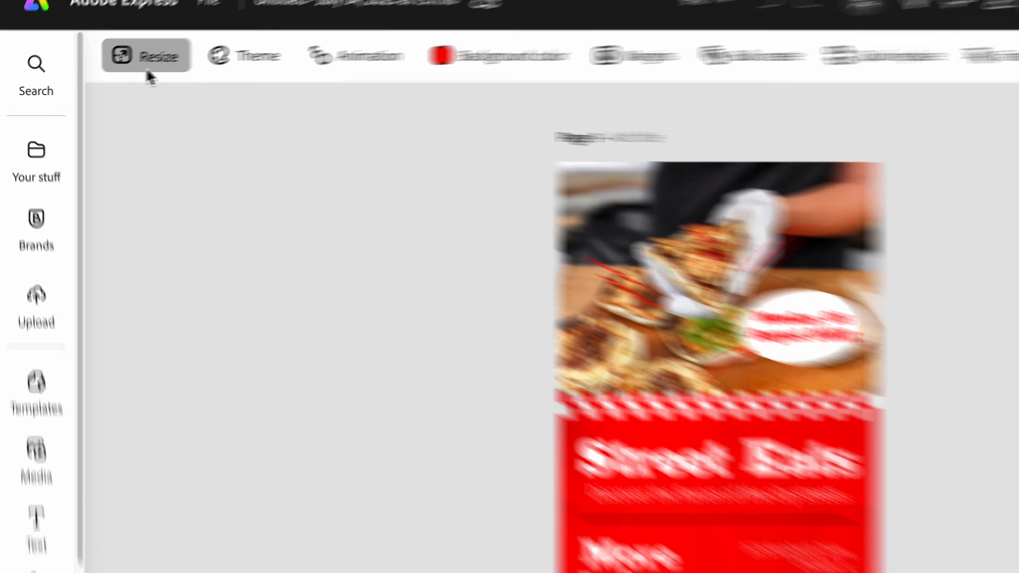
# Duplicate the poster and resize the copy to the recent custom 500 x 500 px size with Expand image enabled
pyautogui.click(112, 74)
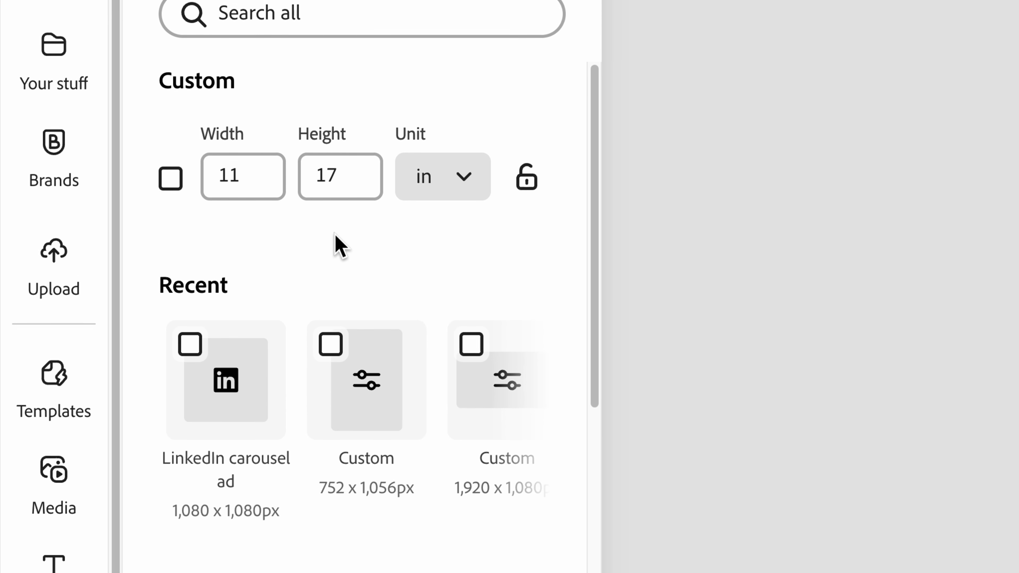
pyautogui.hscroll(10, 351, 361)
pyautogui.hscroll(6, 372, 257)
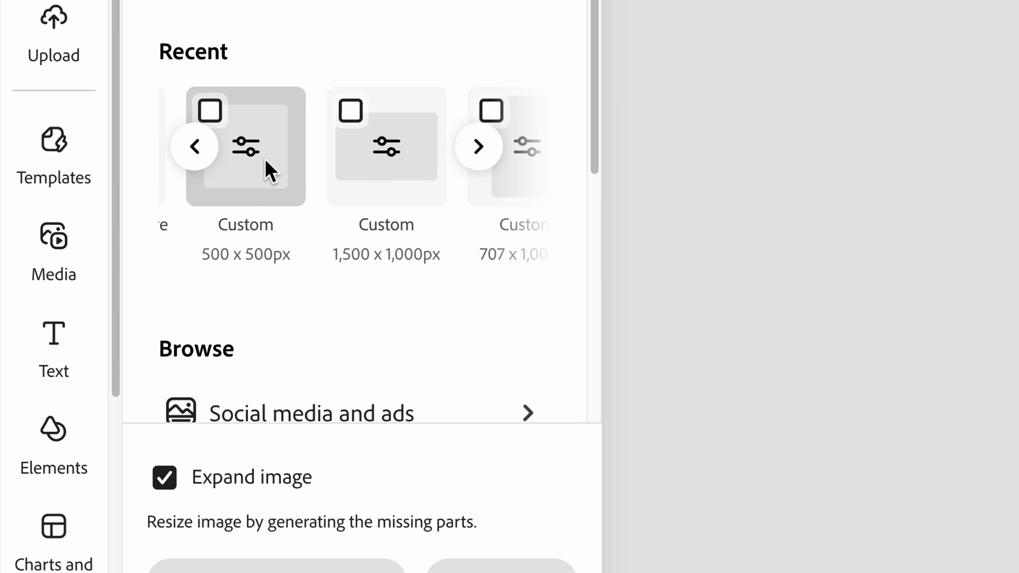
pyautogui.click(267, 168)
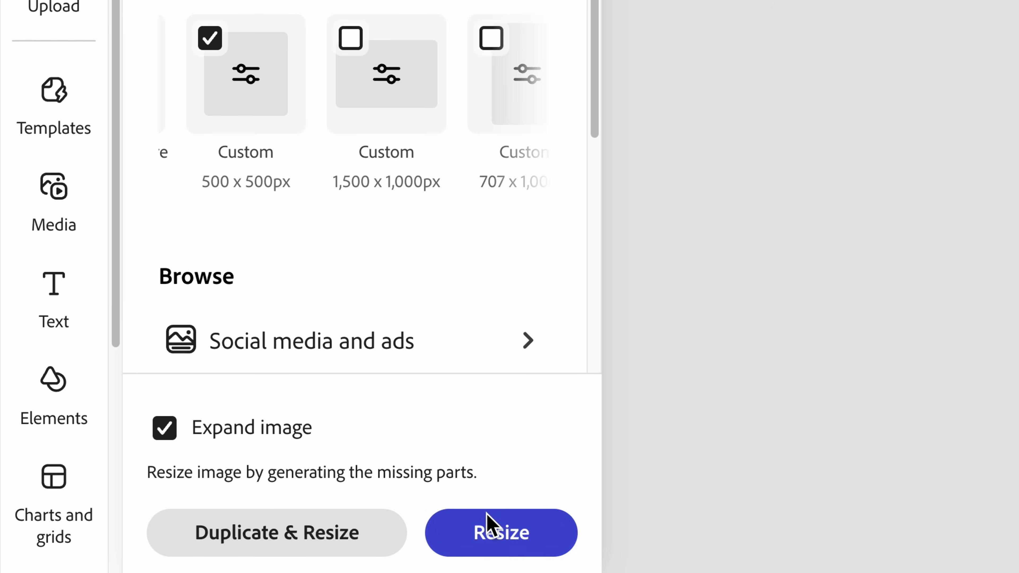
pyautogui.click(352, 537)
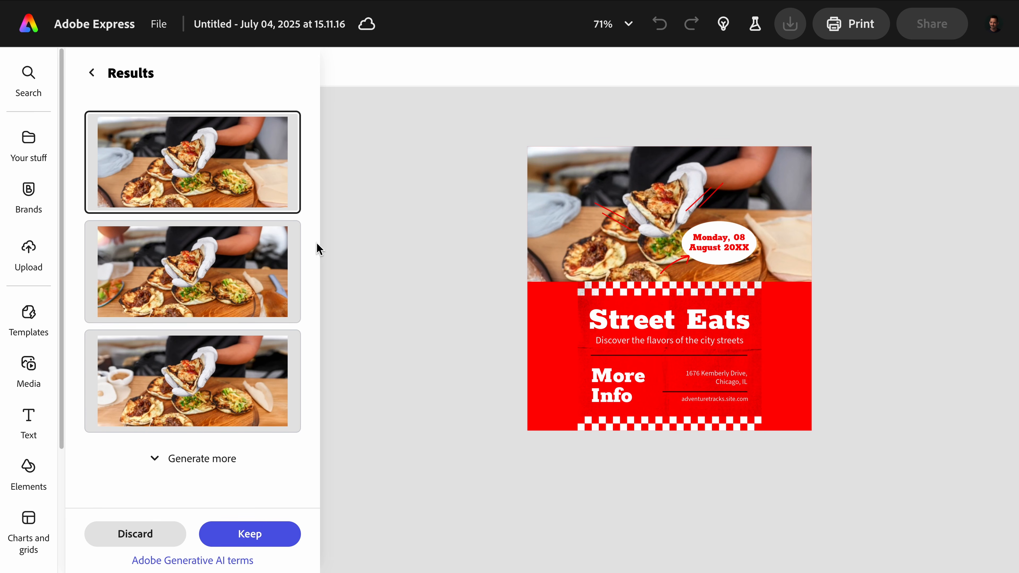
# Compare the generated photo expansions and keep the second version for the resized page
pyautogui.click(244, 253)
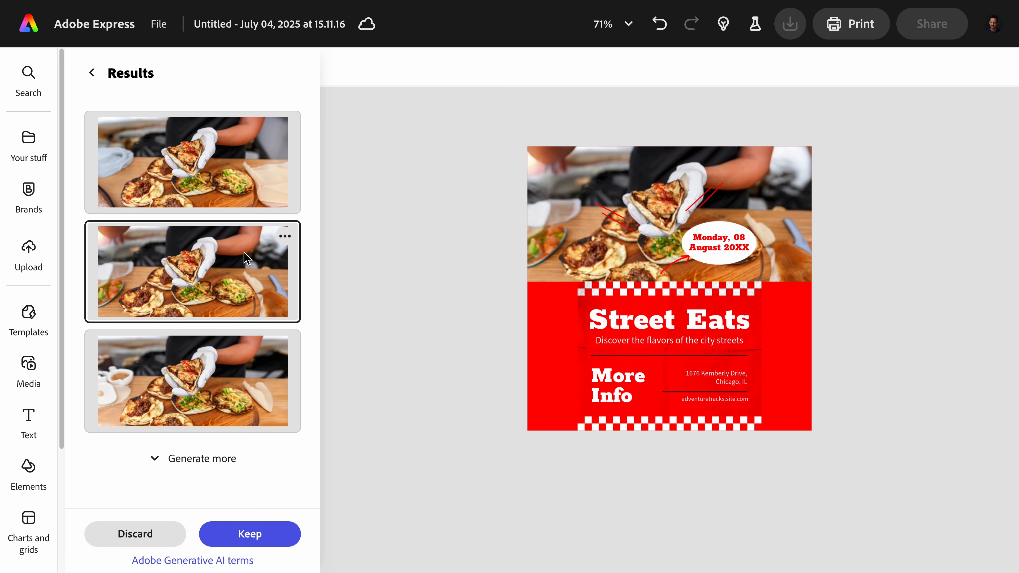
pyautogui.click(231, 364)
pyautogui.click(219, 275)
pyautogui.click(246, 533)
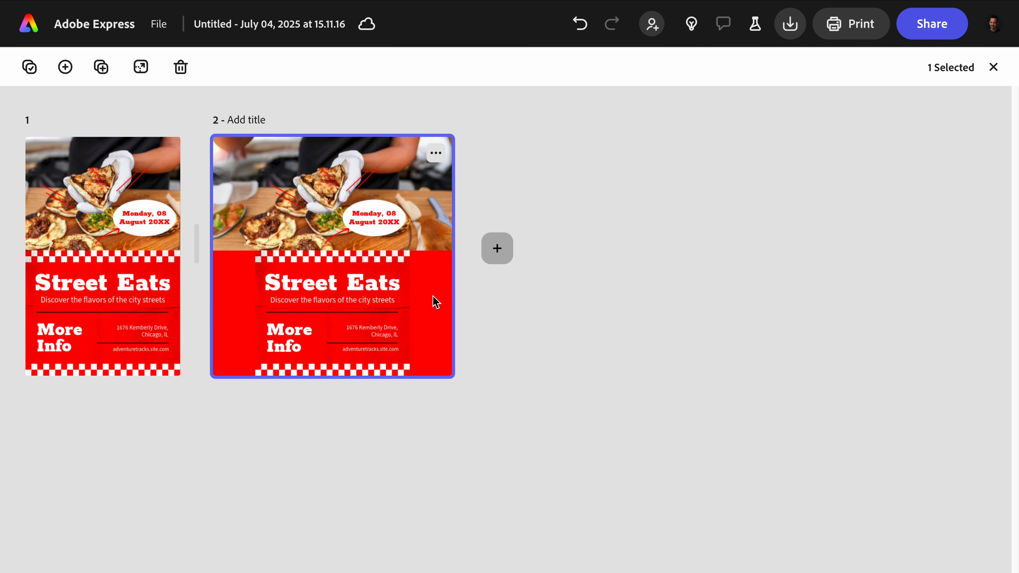
# On page 2, stretch the red textured image and both checkered strips across the full width of the square design
pyautogui.doubleClick(436, 303)
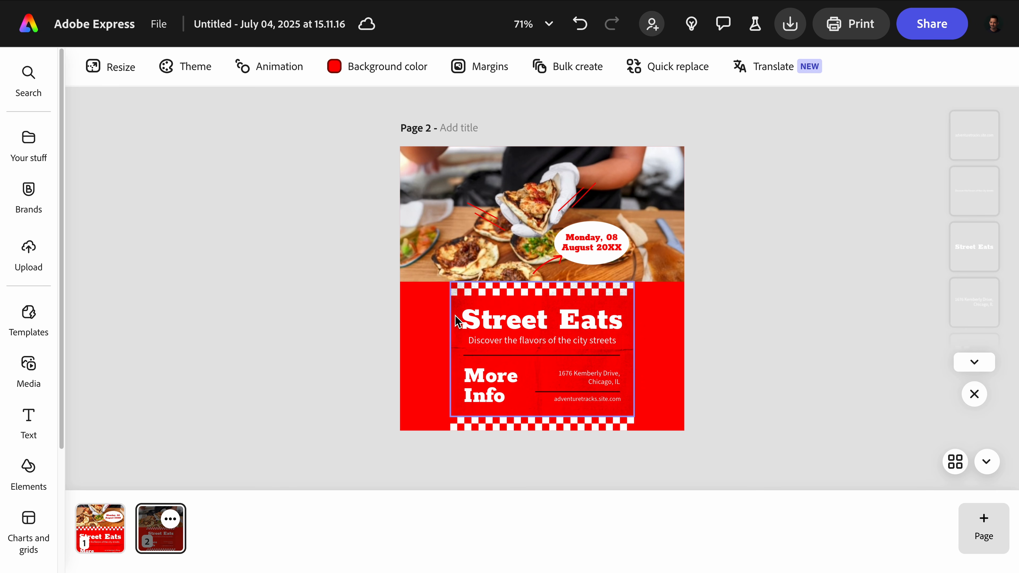
pyautogui.click(457, 321)
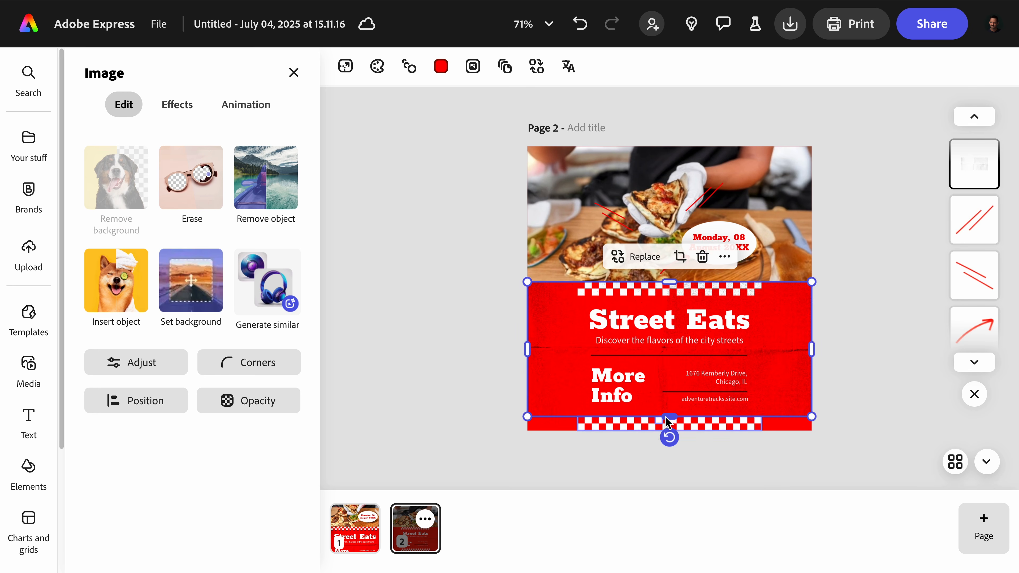
pyautogui.moveTo(751, 428); pyautogui.dragTo(822, 283)
pyautogui.click(734, 294)
pyautogui.moveTo(669, 293); pyautogui.dragTo(617, 292)
pyautogui.keyDown('shift'); pyautogui.click(768, 289); pyautogui.keyUp('shift')
pyautogui.doubleClick(764, 290)
pyautogui.moveTo(791, 291); pyautogui.dragTo(741, 290)
# Move the Street Eats headline, its tagline and the More Info text toward the left edge of the square design
pyautogui.click(844, 330)
pyautogui.click(607, 338)
pyautogui.keyDown('shift'); pyautogui.click(612, 325); pyautogui.keyUp('shift')
pyautogui.moveTo(613, 324); pyautogui.dragTo(562, 324)
pyautogui.moveTo(624, 393); pyautogui.dragTo(573, 394)
# Undo the last two edits on the square page
pyautogui.click(651, 379)
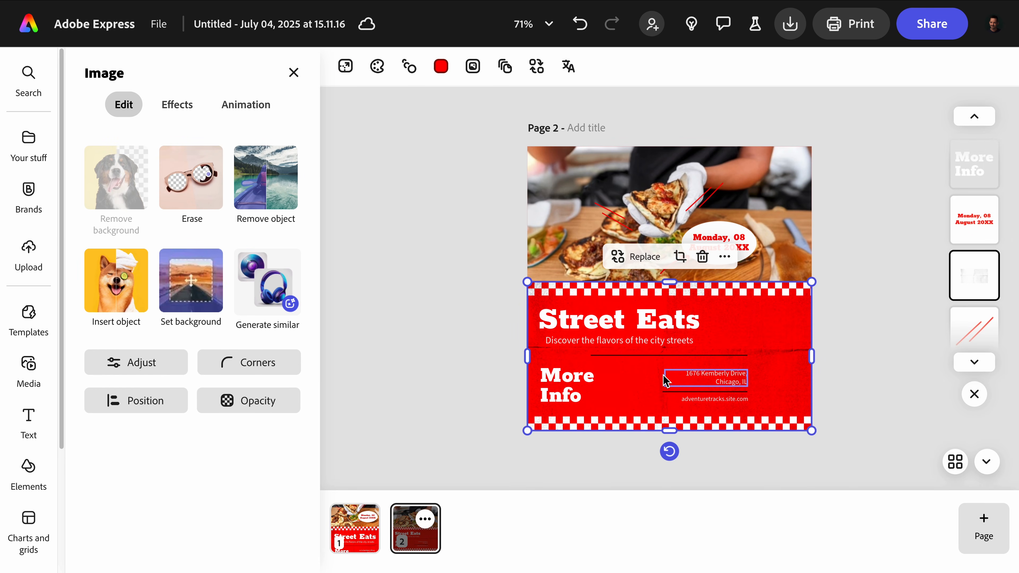
pyautogui.press('super+z')
pyautogui.press('super+z')
pyautogui.click(458, 380)
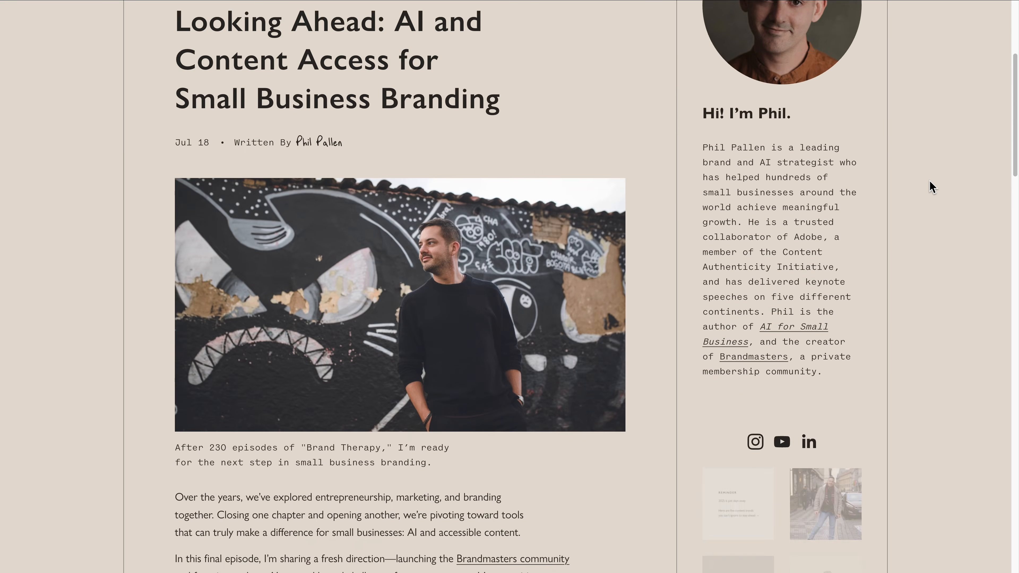
pyautogui.scroll(-10, 930, 186)
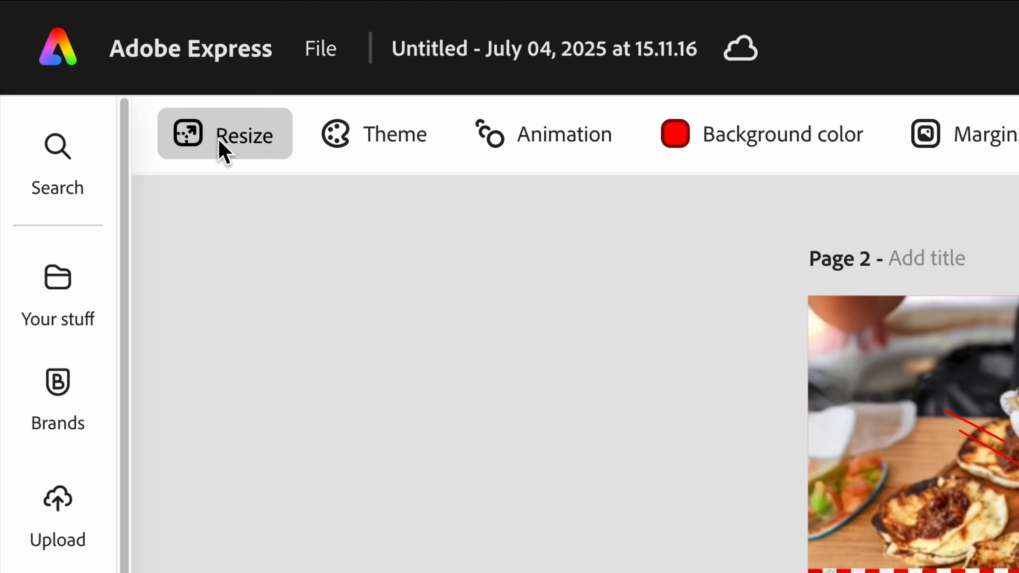
# Duplicate page 2 and resize the copy to the Google square image size, 1,200 x 1,200px, with Expand image enabled
pyautogui.click(110, 68)
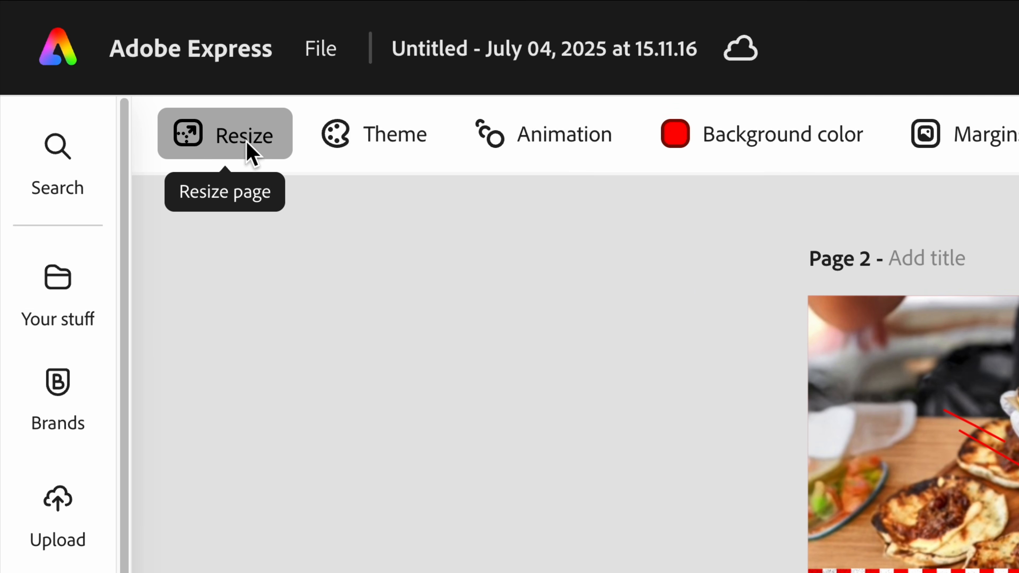
pyautogui.click(230, 141)
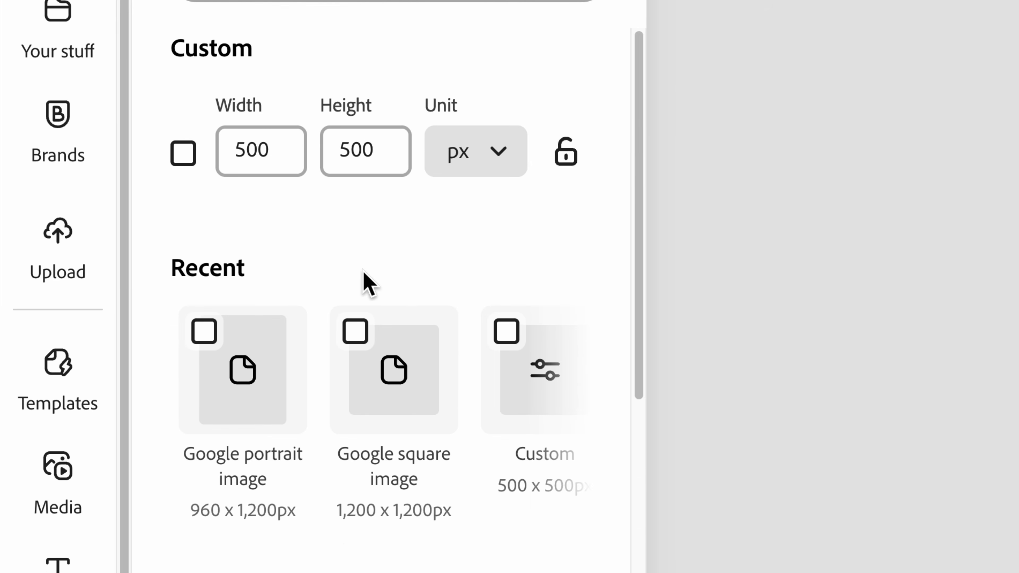
pyautogui.scroll(-5, 353, 321)
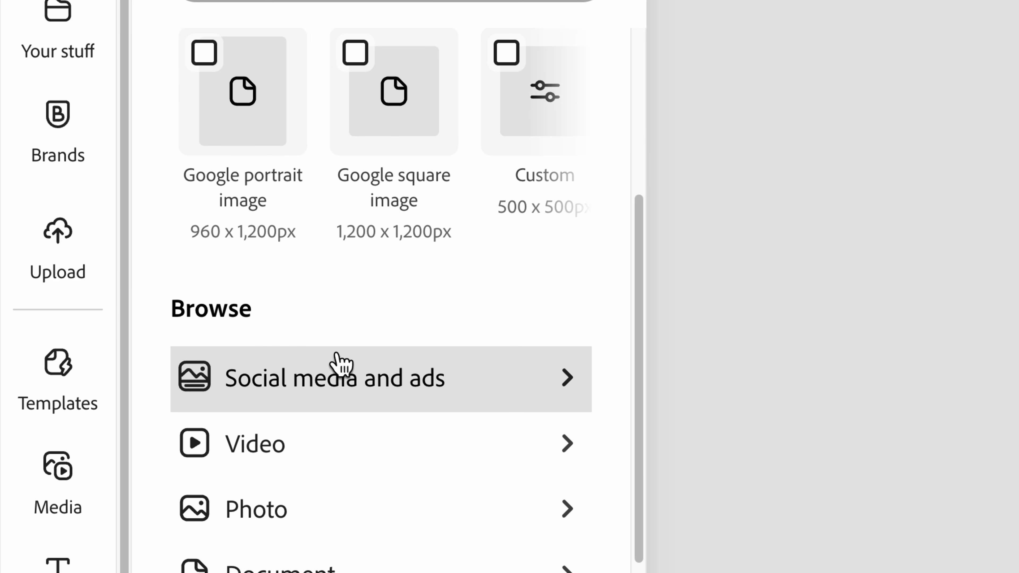
pyautogui.click(326, 387)
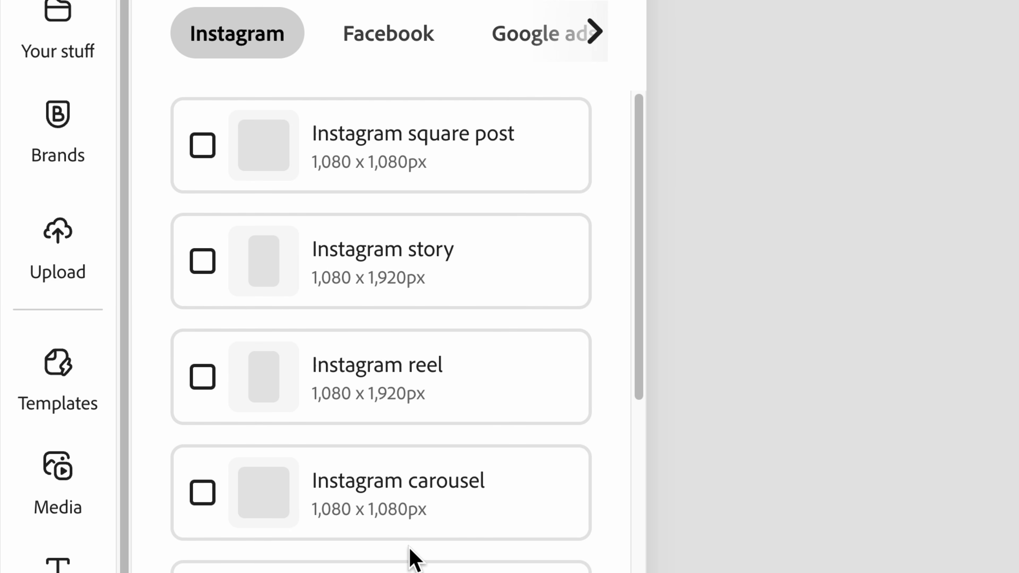
pyautogui.scroll(-5, 410, 558)
pyautogui.scroll(5, 391, 284)
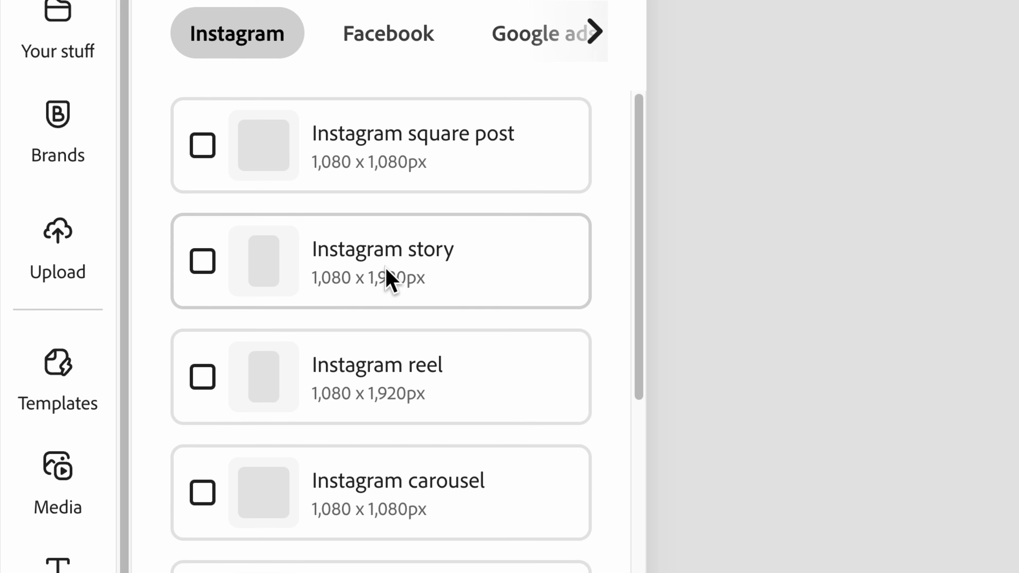
pyautogui.click(440, 40)
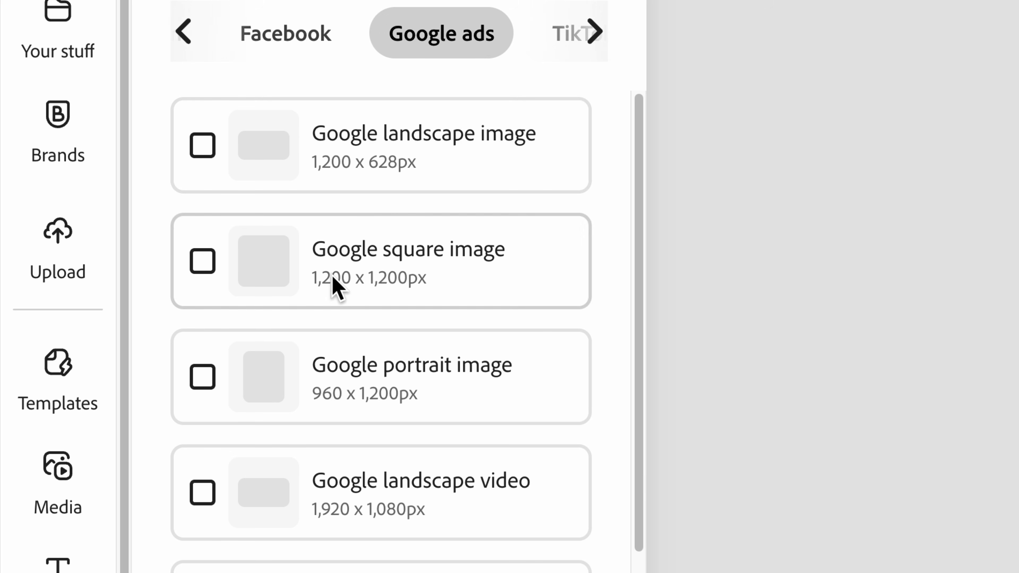
pyautogui.scroll(-3, 439, 339)
pyautogui.scroll(3, 439, 298)
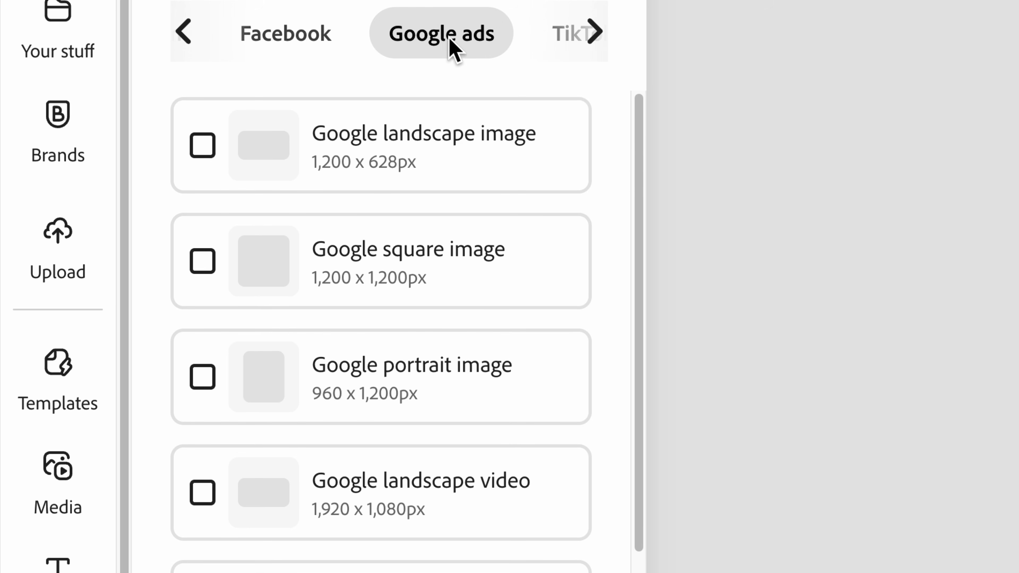
pyautogui.hscroll(2, 441, 36)
pyautogui.click(202, 262)
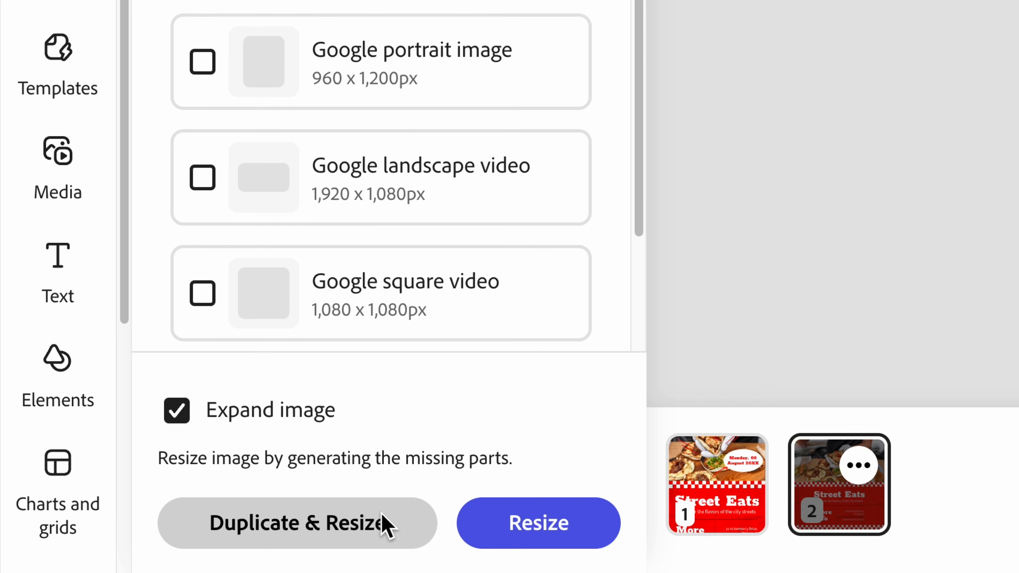
pyautogui.click(382, 519)
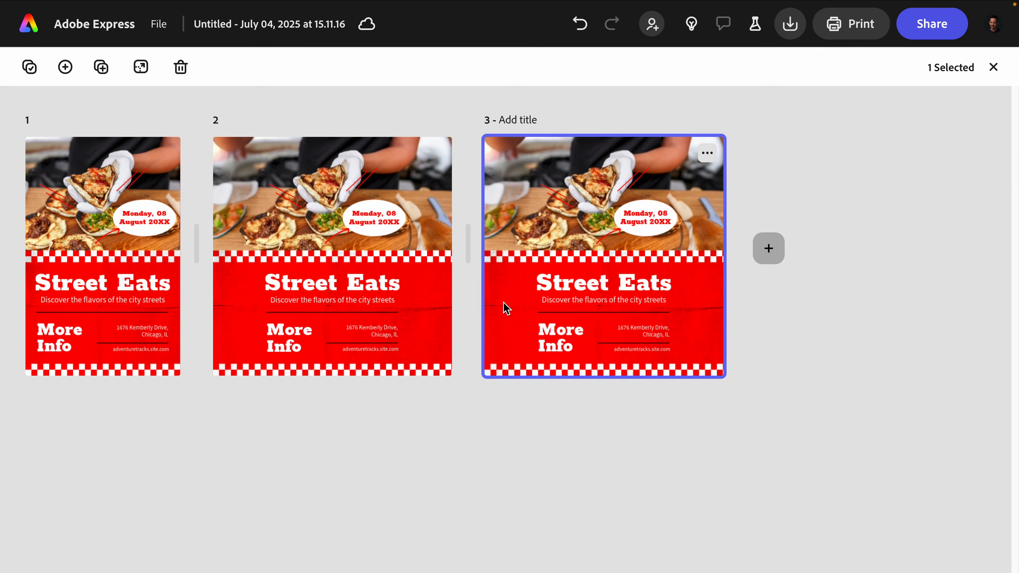
# Duplicate page 3 and resize the copy to the Google portrait image size, 960 x 1,200px, with Expand image turned off
pyautogui.doubleClick(503, 301)
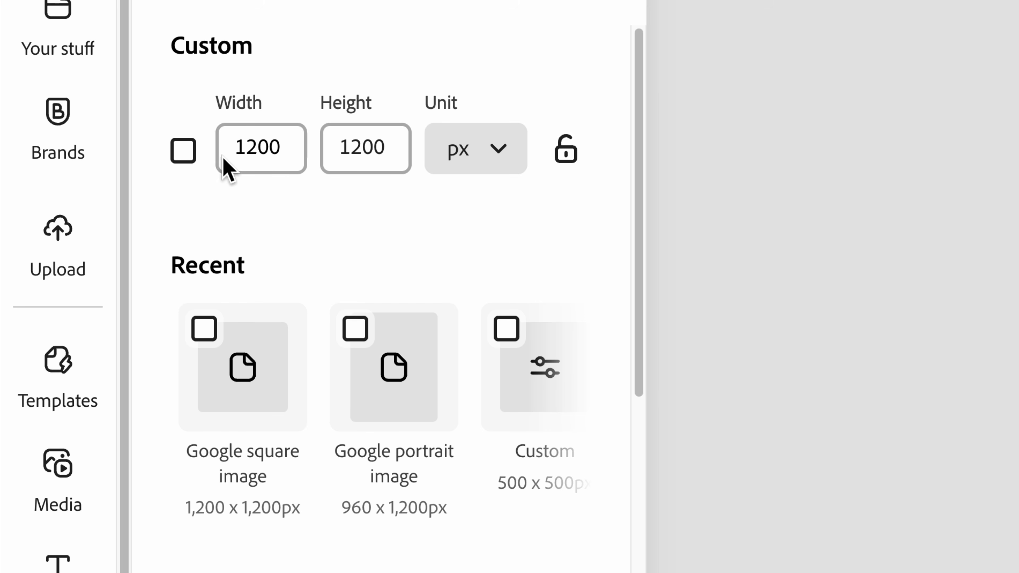
pyautogui.scroll(-5, 401, 281)
pyautogui.click(417, 462)
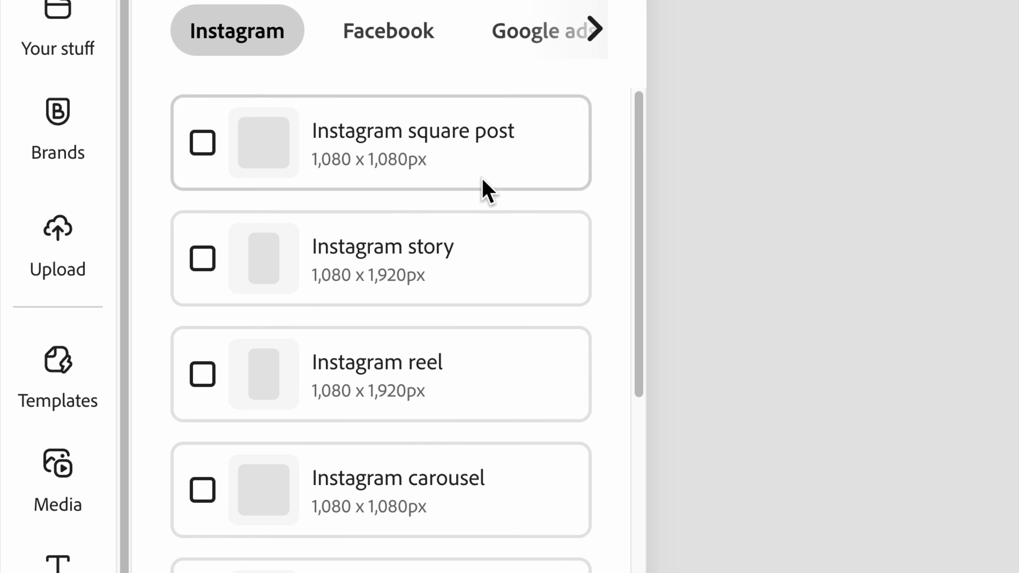
pyautogui.click(510, 35)
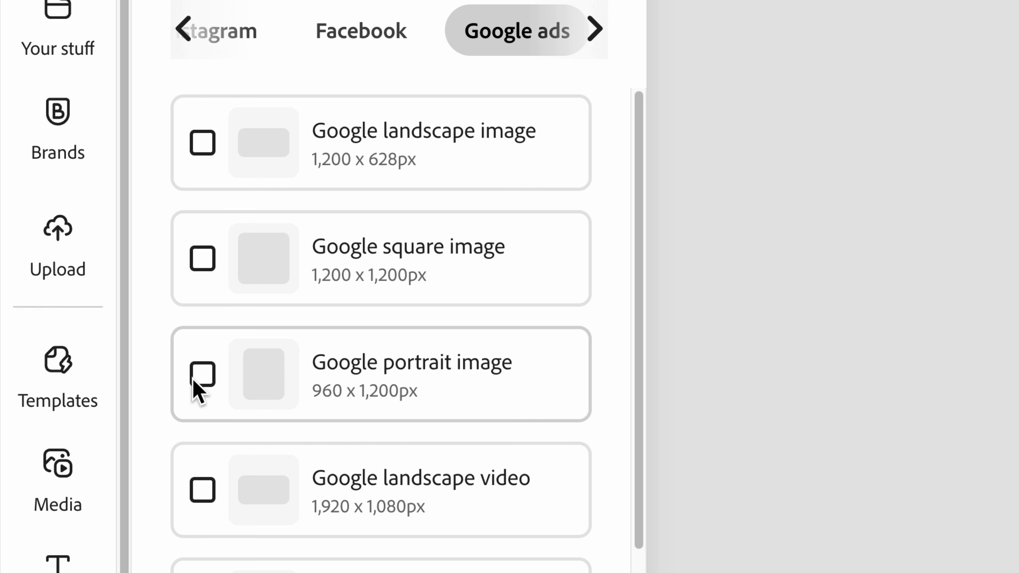
pyautogui.scroll(-3, 361, 441)
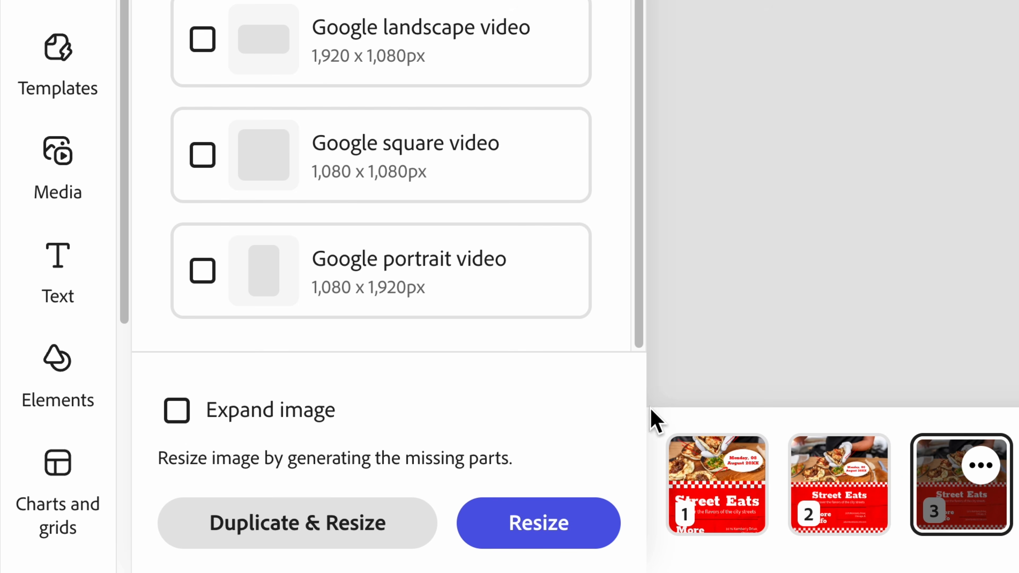
pyautogui.click(421, 519)
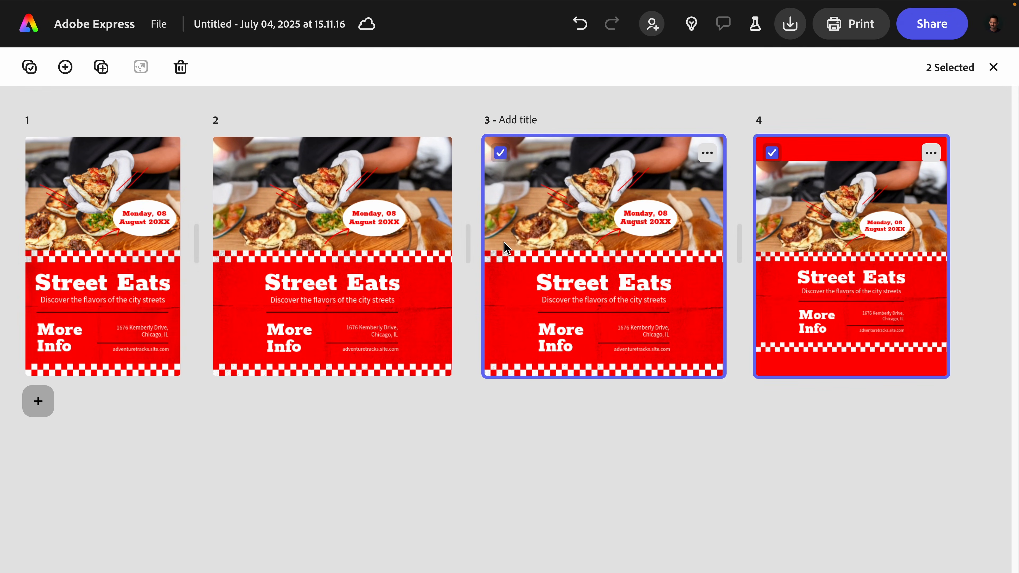
# On page 4, shift the food photo group up to the page's upper edge and enlarge the photo to fill more height
pyautogui.doubleClick(818, 252)
pyautogui.moveTo(389, 182); pyautogui.dragTo(735, 282)
pyautogui.moveTo(669, 225); pyautogui.dragTo(670, 196)
pyautogui.click(532, 269)
pyautogui.click(542, 201)
pyautogui.moveTo(669, 255); pyautogui.dragTo(669, 282)
# Move the red Street Eats section with its text and checkered strips down to the lower edge of page 4
pyautogui.moveTo(501, 291); pyautogui.dragTo(722, 389)
pyautogui.click(669, 241)
pyautogui.moveTo(670, 282); pyautogui.dragTo(669, 311)
# Move the date badge and its arrow slightly down and inward over the food photo on page 4
pyautogui.click(709, 223)
pyautogui.keyDown('shift'); pyautogui.click(674, 239); pyautogui.keyUp('shift')
pyautogui.moveTo(739, 248); pyautogui.dragTo(722, 262)
pyautogui.click(493, 194)
# Open the Google Ads add-on and look through the account's text assets
pyautogui.scroll(-3, 18, 289)
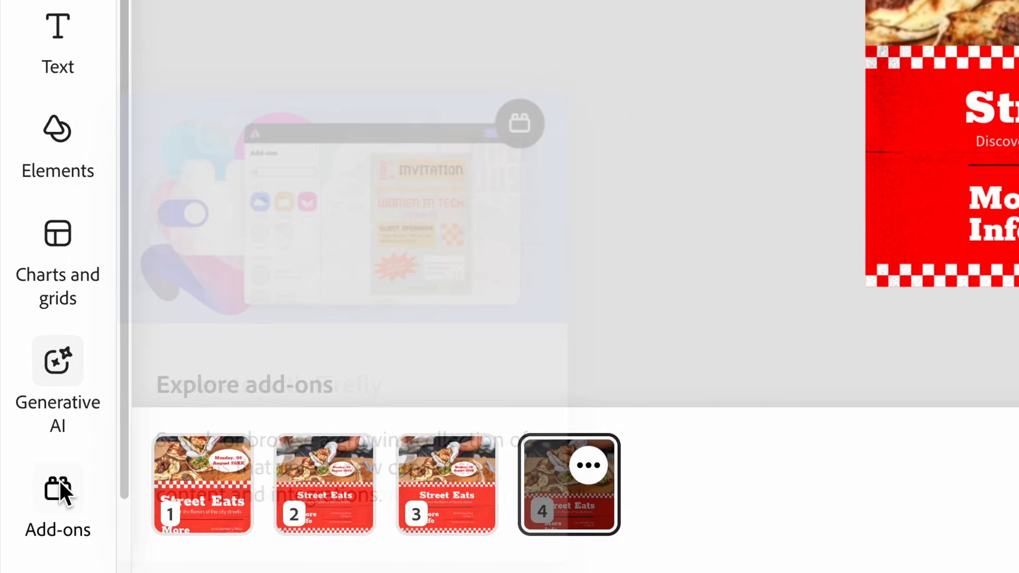
pyautogui.click(60, 490)
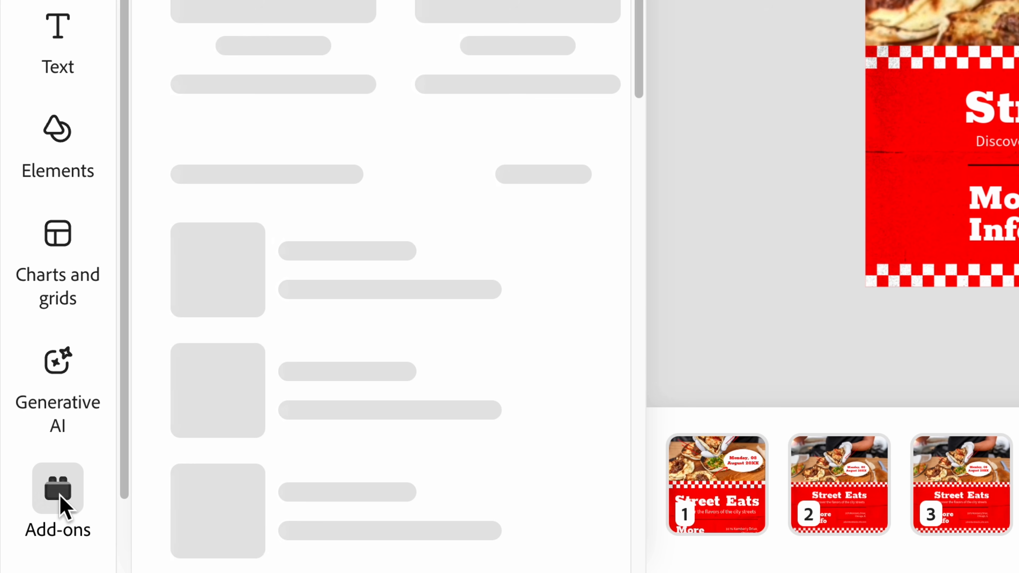
pyautogui.scroll(-20, 443, 82)
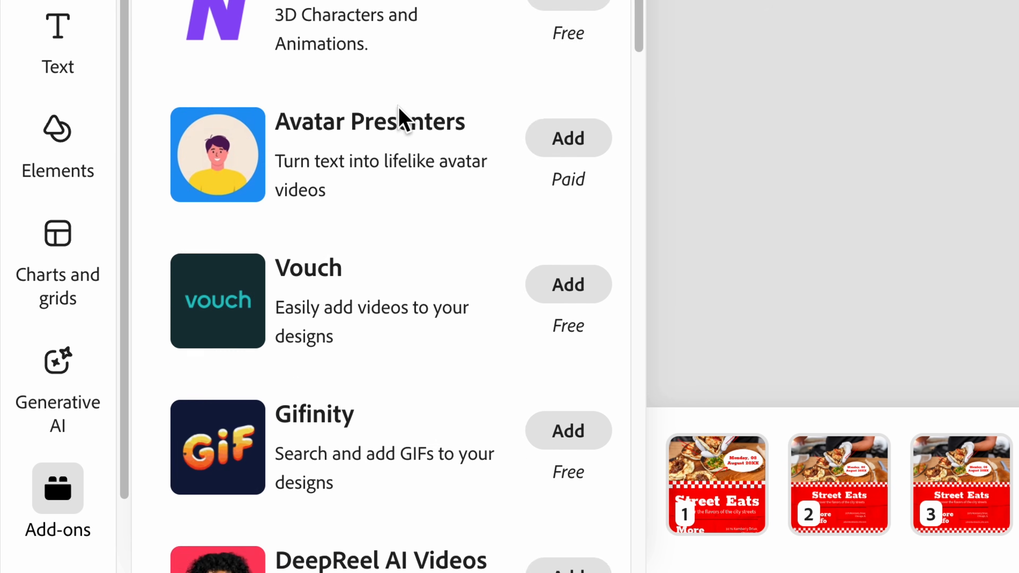
pyautogui.click(578, 177)
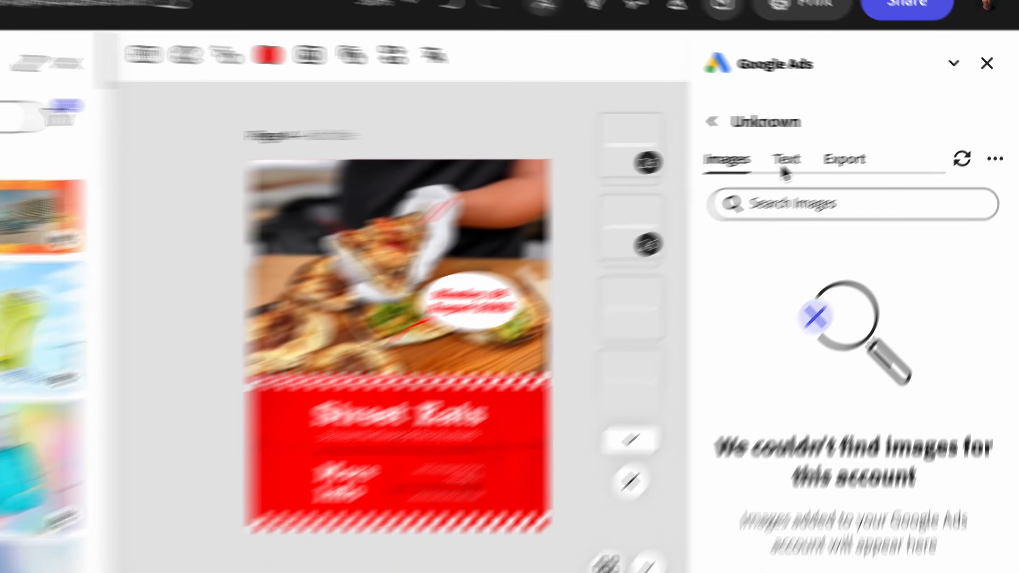
pyautogui.click(839, 146)
pyautogui.scroll(-4, 909, 339)
pyautogui.scroll(-15, 811, 522)
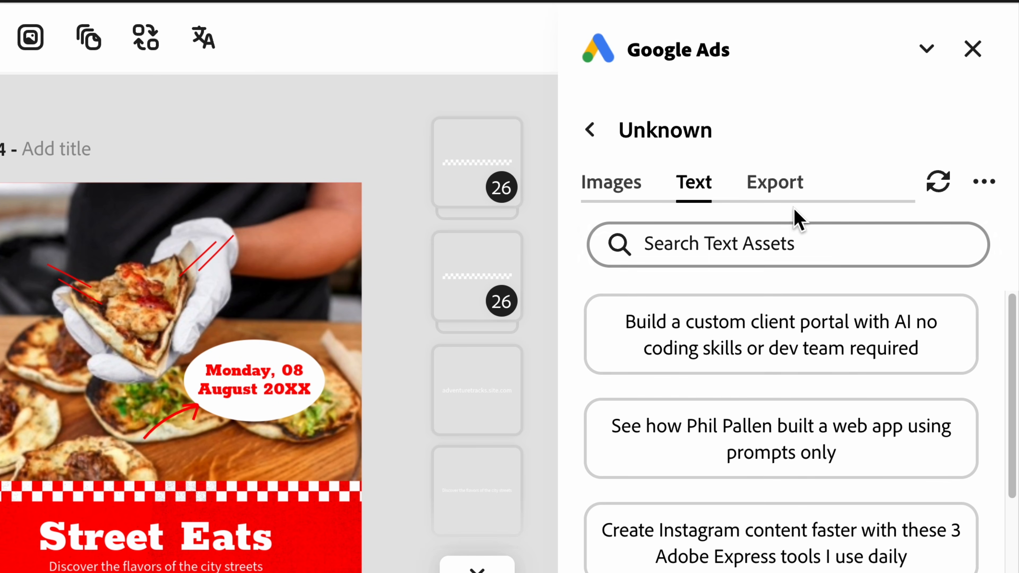
# Fill in the Google Ads export for the current page with asset name Food truck and JPEG format, and close the add-on and templates
pyautogui.click(782, 188)
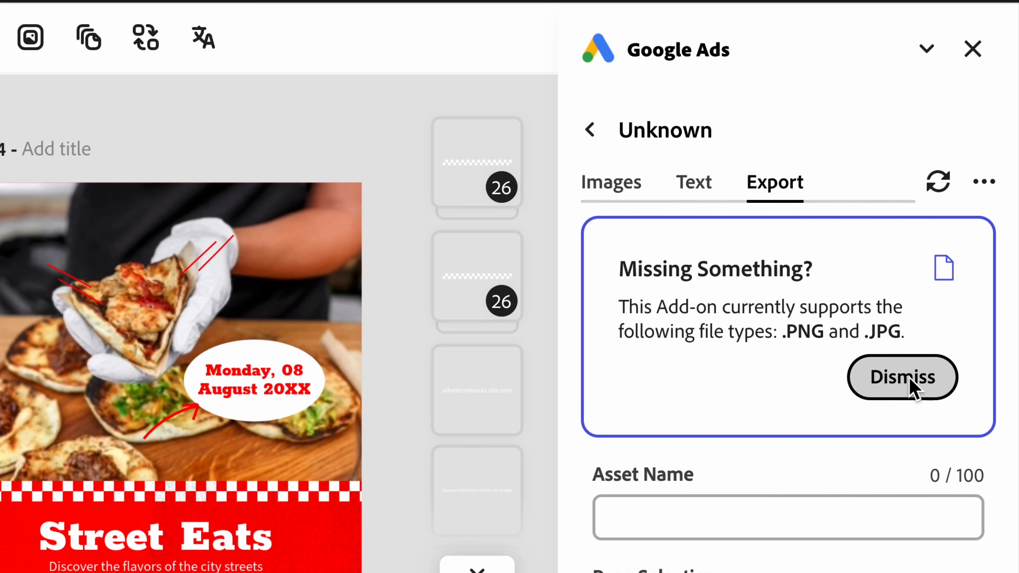
pyautogui.click(910, 388)
pyautogui.click(708, 289)
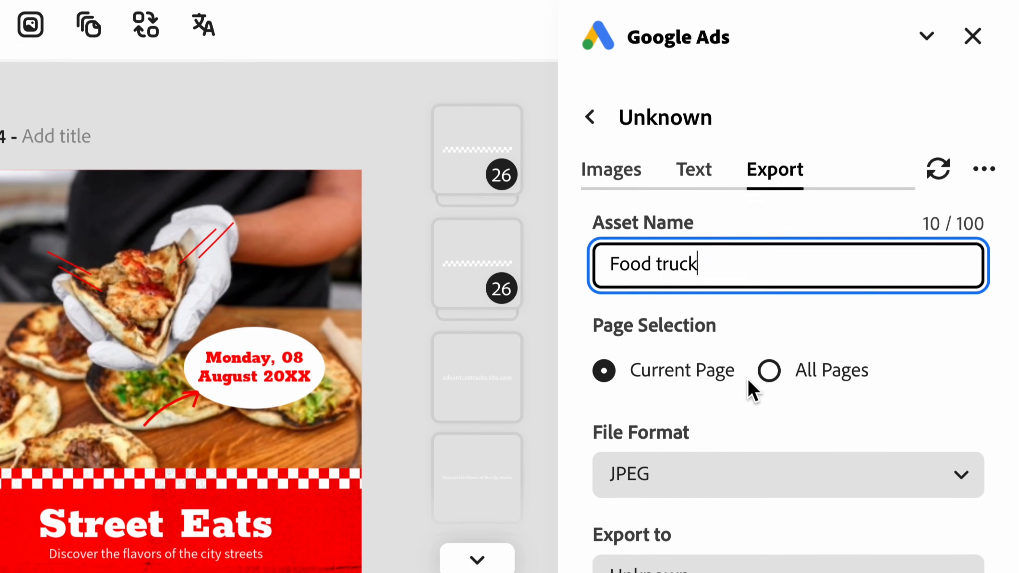
pyautogui.click(734, 486)
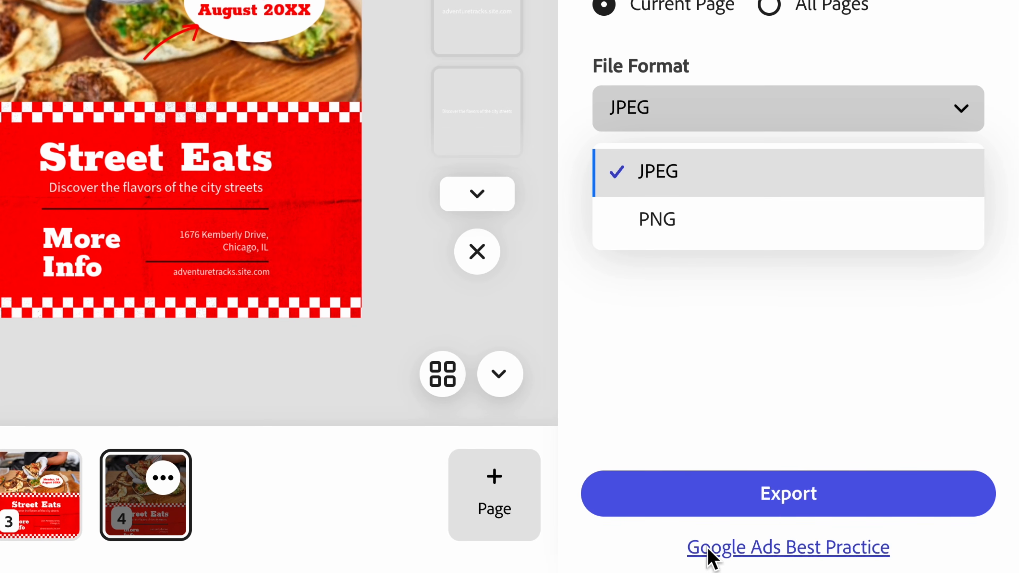
pyautogui.click(830, 307)
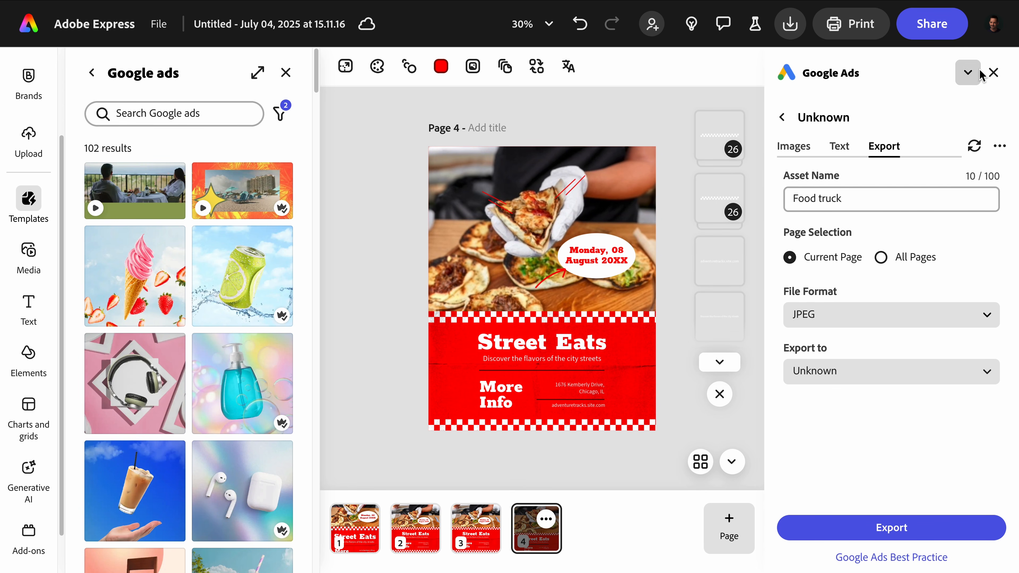
pyautogui.click(993, 73)
pyautogui.click(285, 73)
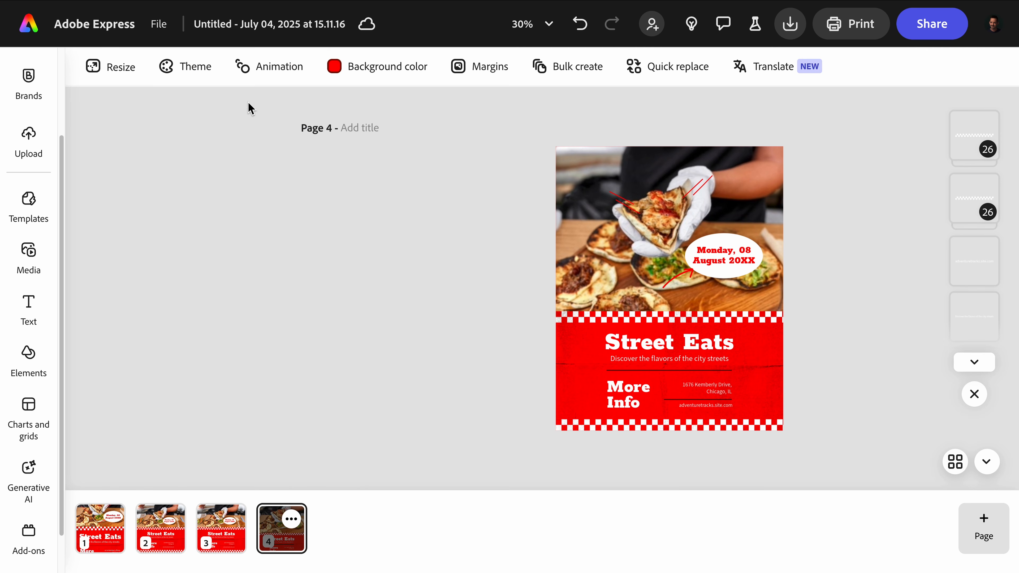
# Duplicate page 4 and resize the copy to the LinkedIn video ad size, 1,080 x 1,920px, with Expand image enabled
pyautogui.click(102, 74)
pyautogui.scroll(-5, 122, 234)
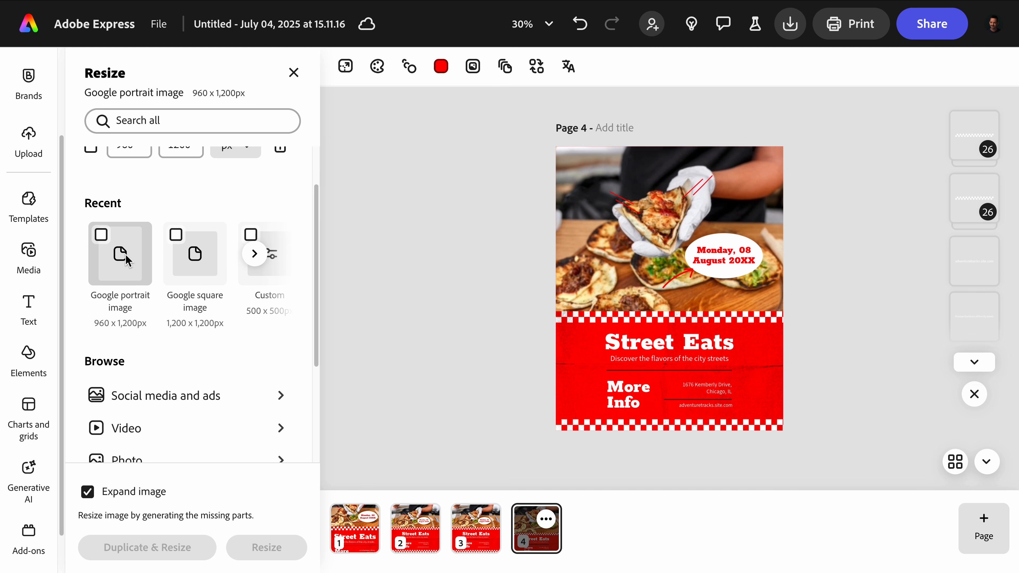
pyautogui.click(134, 311)
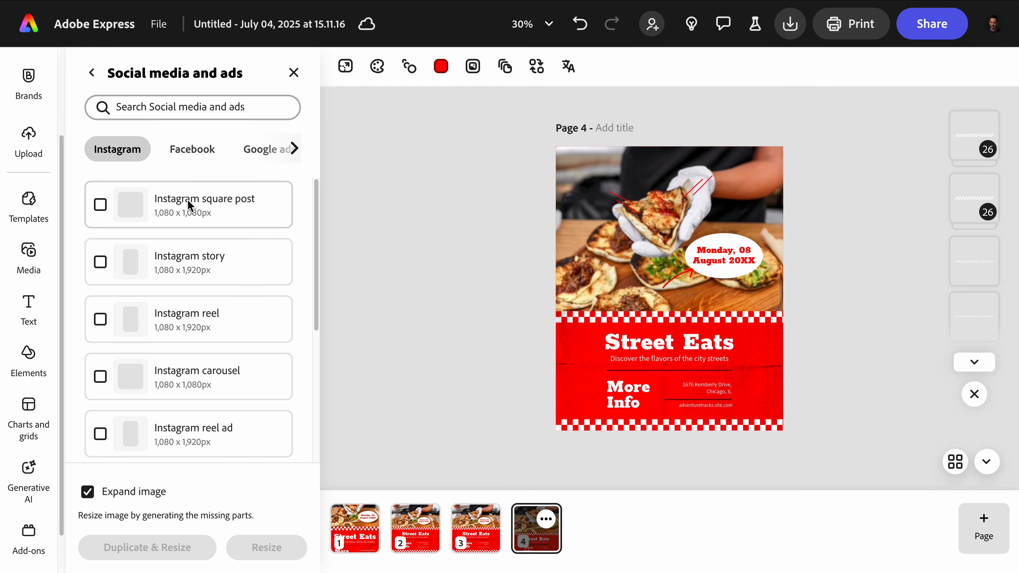
pyautogui.hscroll(4, 189, 150)
pyautogui.hscroll(2, 188, 154)
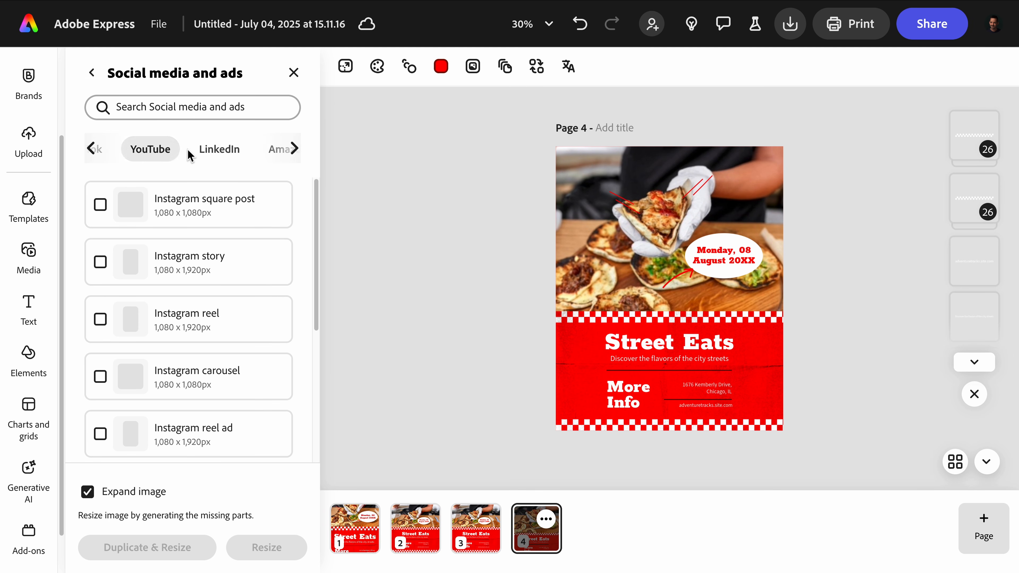
pyautogui.click(198, 150)
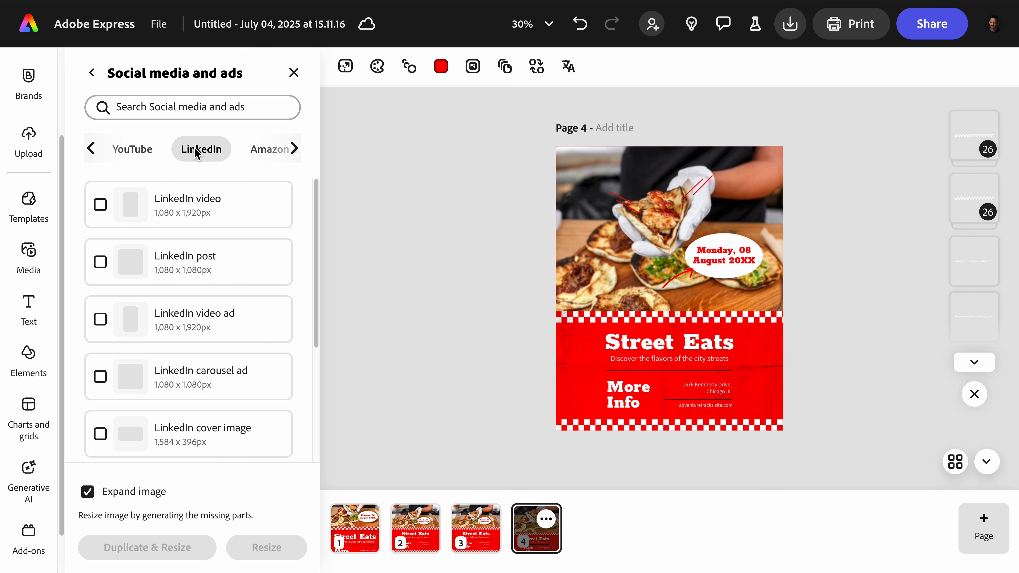
pyautogui.scroll(-2, 203, 291)
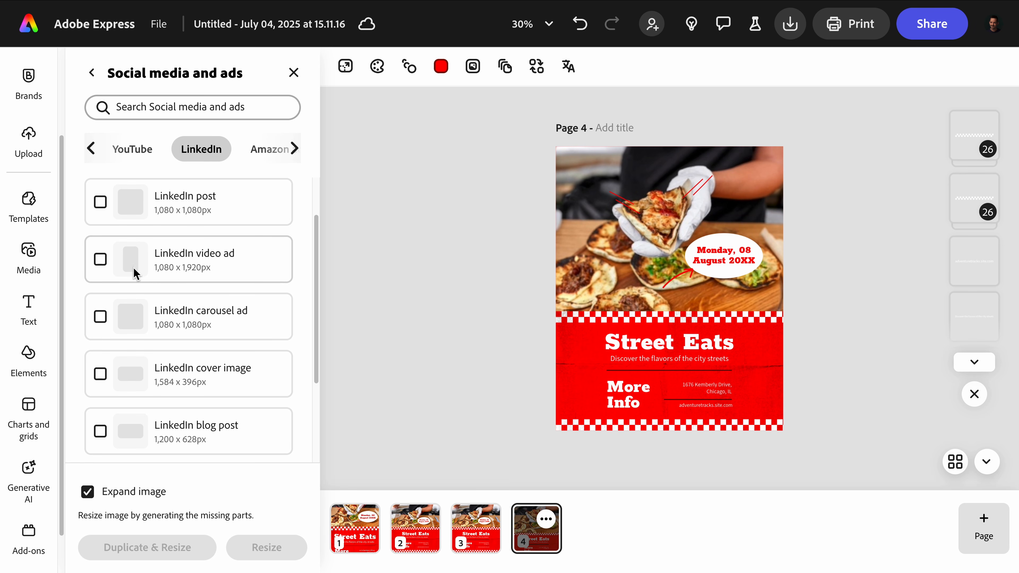
pyautogui.click(100, 259)
pyautogui.click(188, 548)
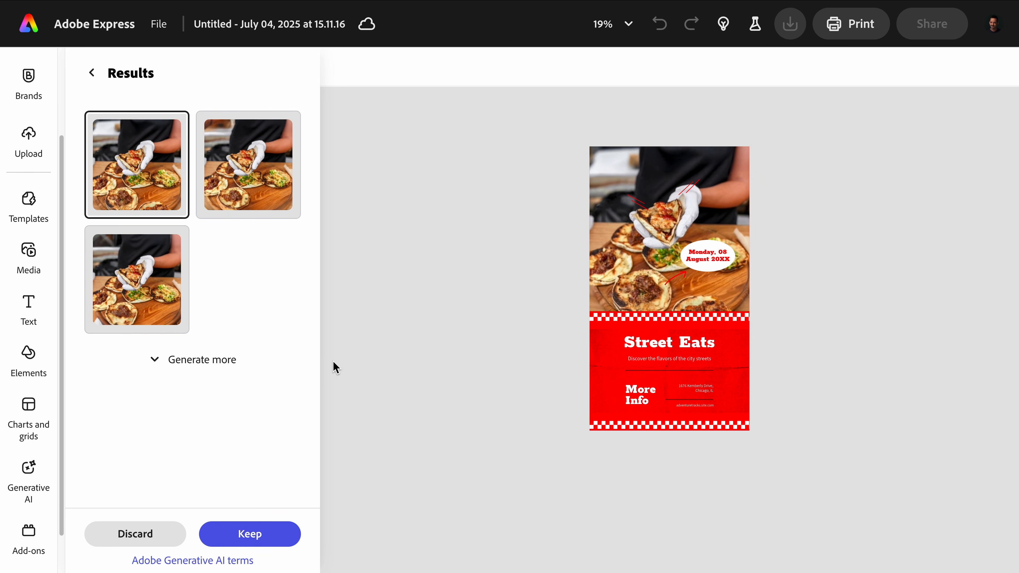
# Compare the generated photo expansions and keep the second version for the LinkedIn video ad page
pyautogui.click(235, 173)
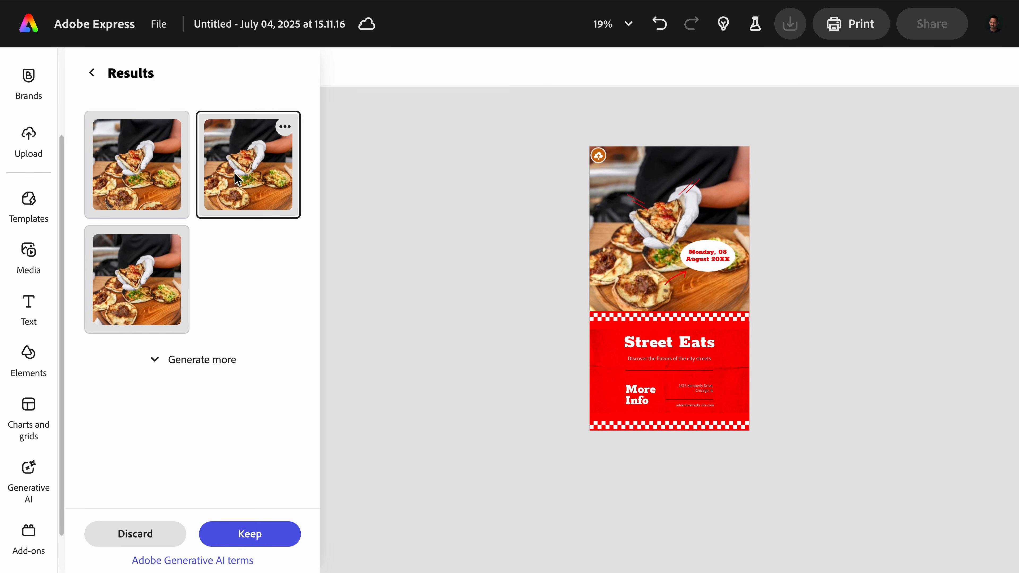
pyautogui.click(155, 260)
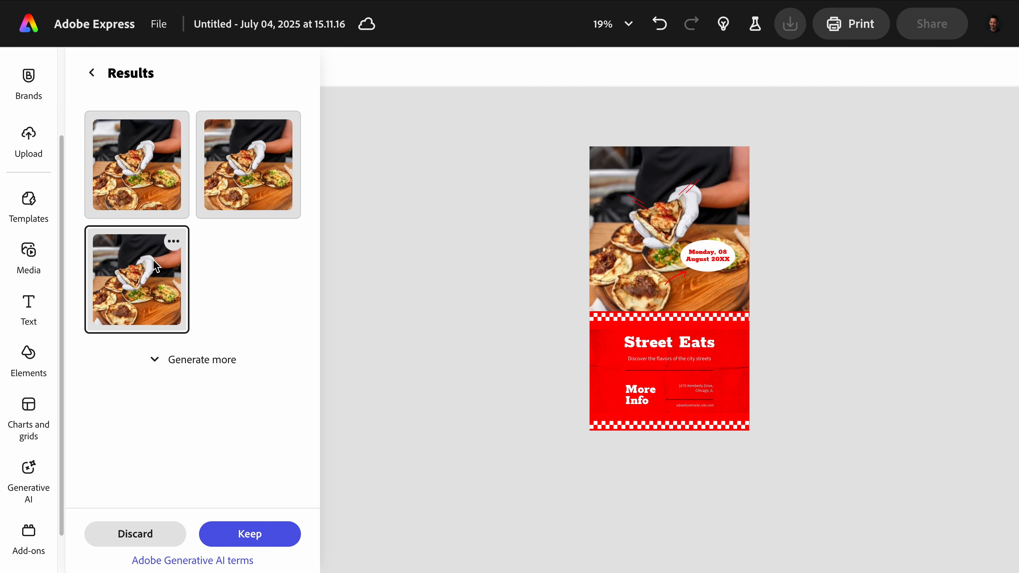
pyautogui.click(224, 149)
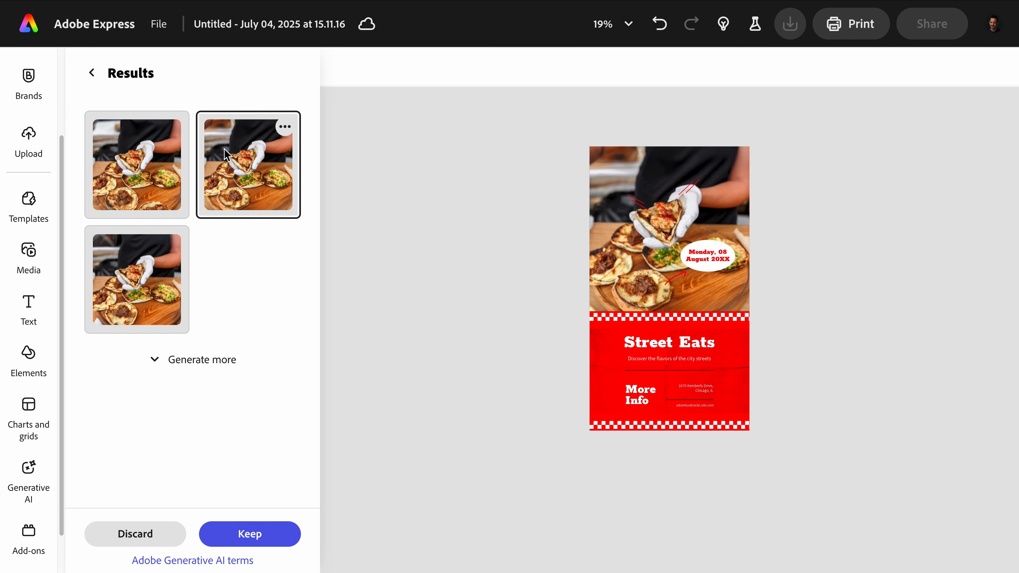
pyautogui.click(247, 534)
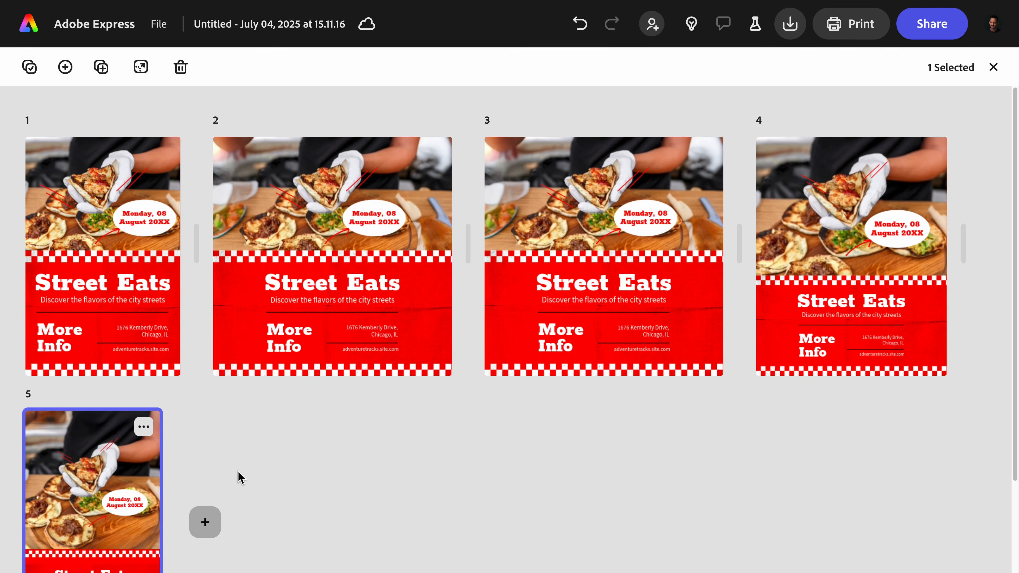
# Open page 5 for editing and launch the LinkedIn Ads add-on
pyautogui.doubleClick(107, 478)
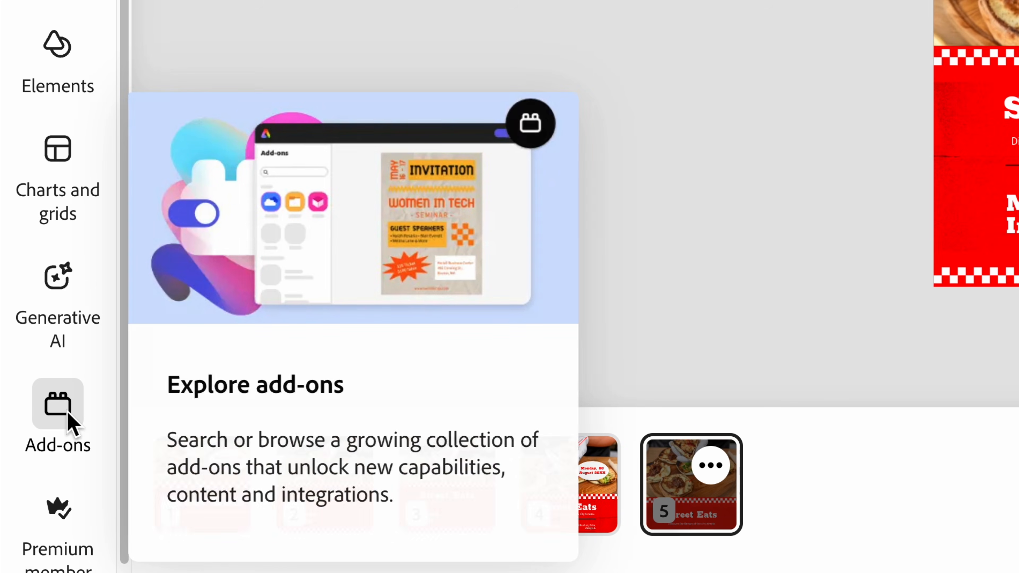
pyautogui.click(33, 536)
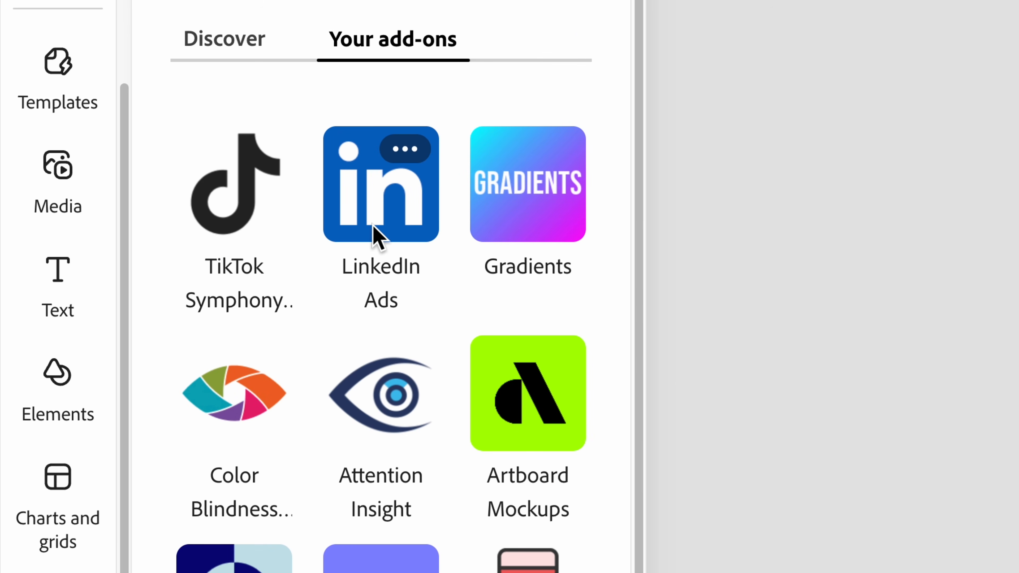
pyautogui.click(377, 234)
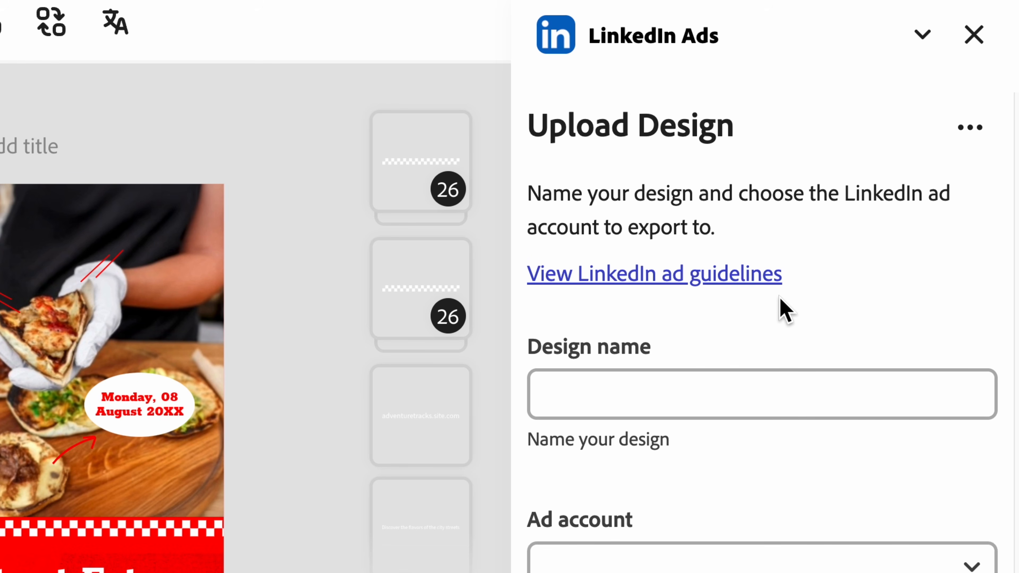
# Fill in the LinkedIn upload with design name Food truck, the individual ad account and the VIDEO file format
pyautogui.click(758, 397)
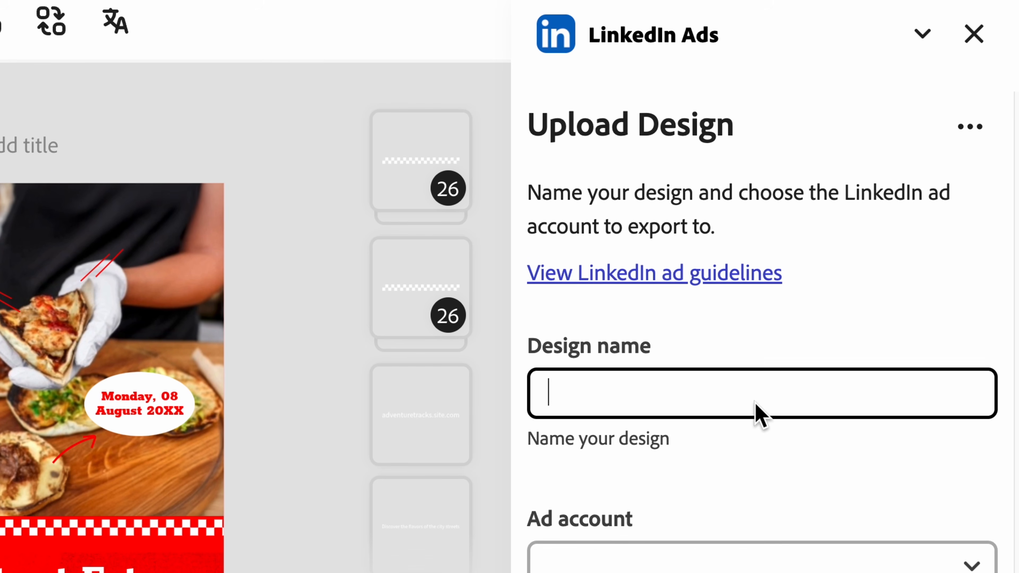
pyautogui.write('Food truck')
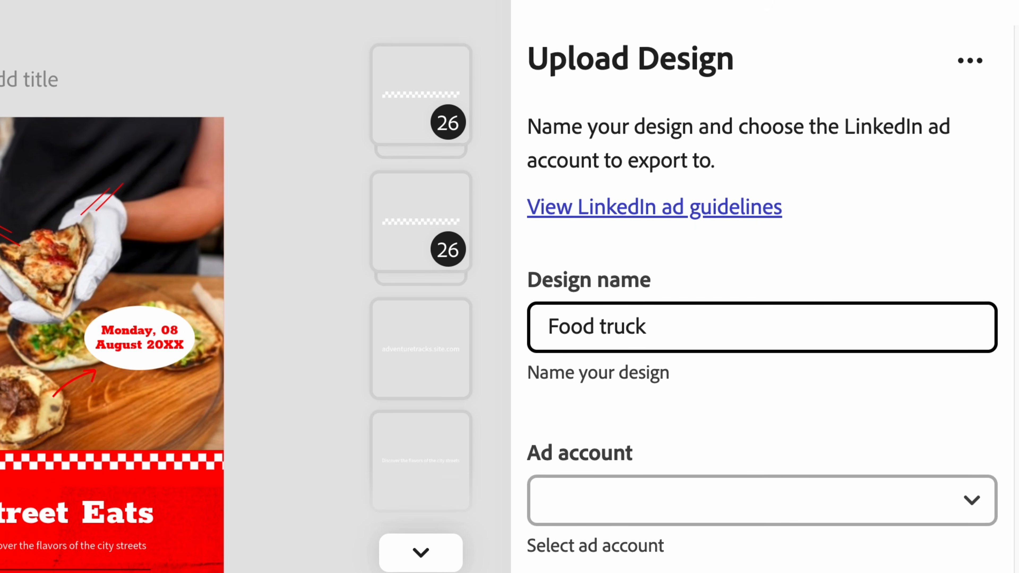
pyautogui.click(724, 510)
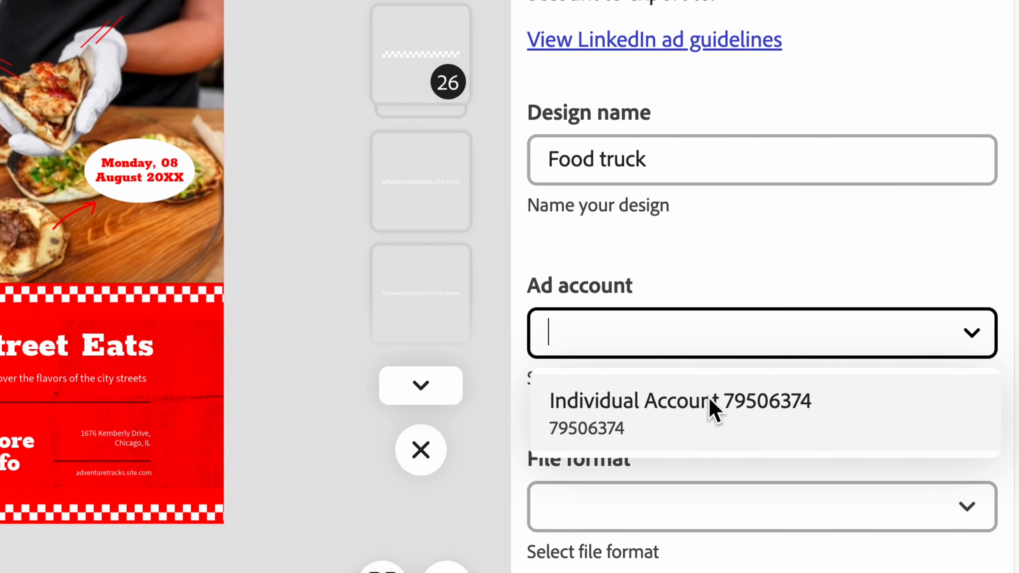
pyautogui.click(712, 480)
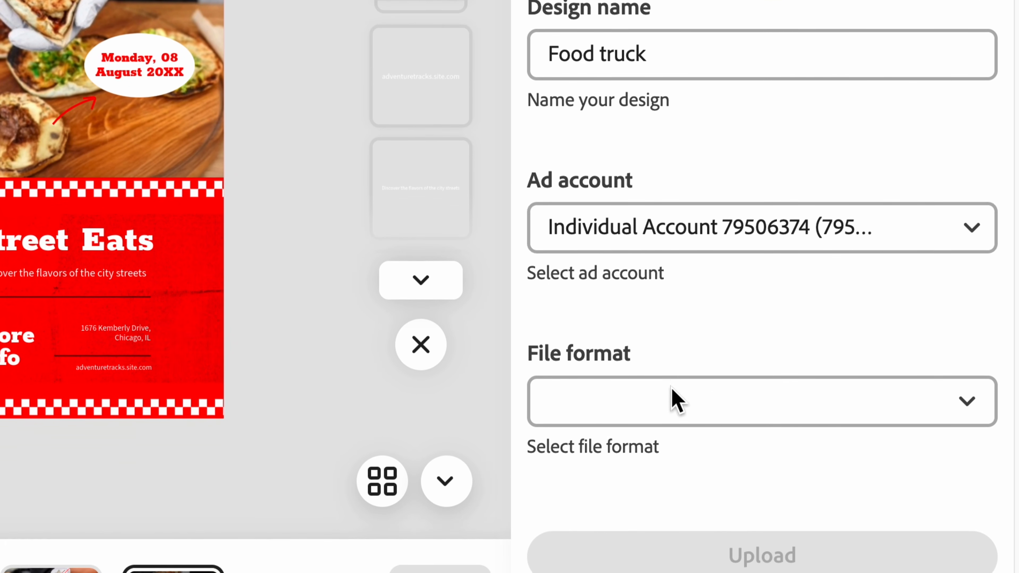
pyautogui.click(672, 425)
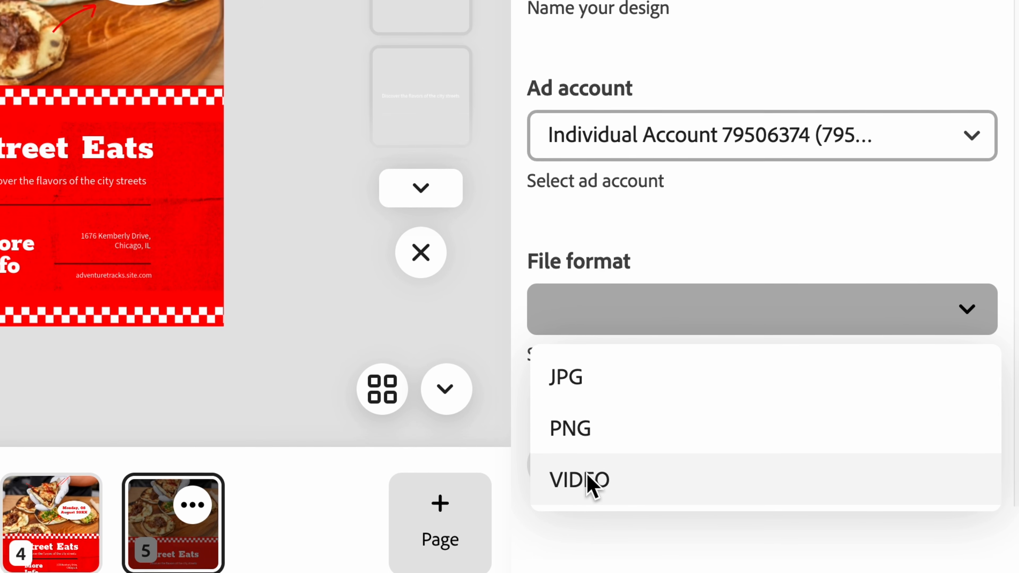
pyautogui.click(642, 482)
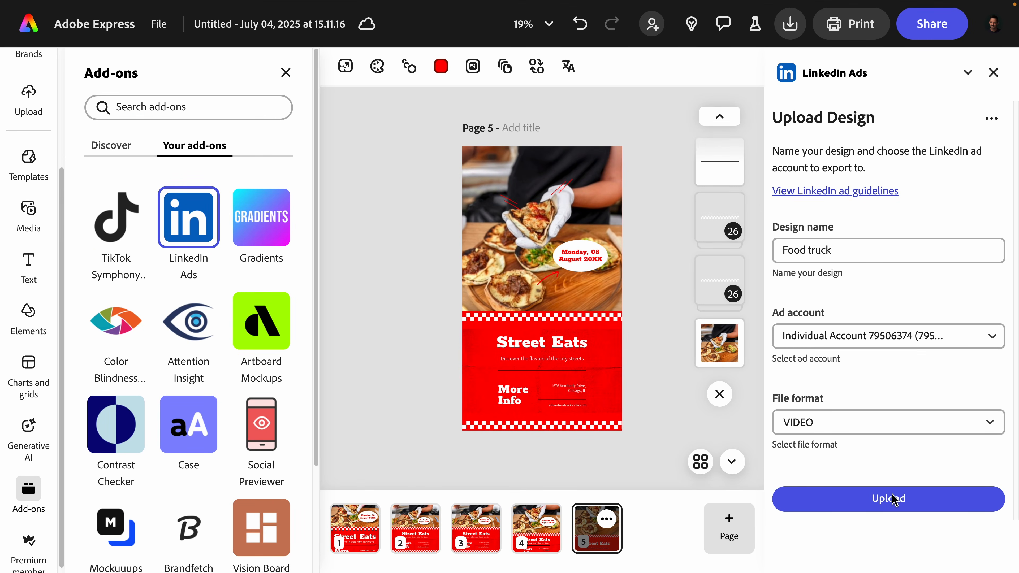
# Apply the Fade entrance animation to the Street Eats heading on page 5
pyautogui.click(528, 271)
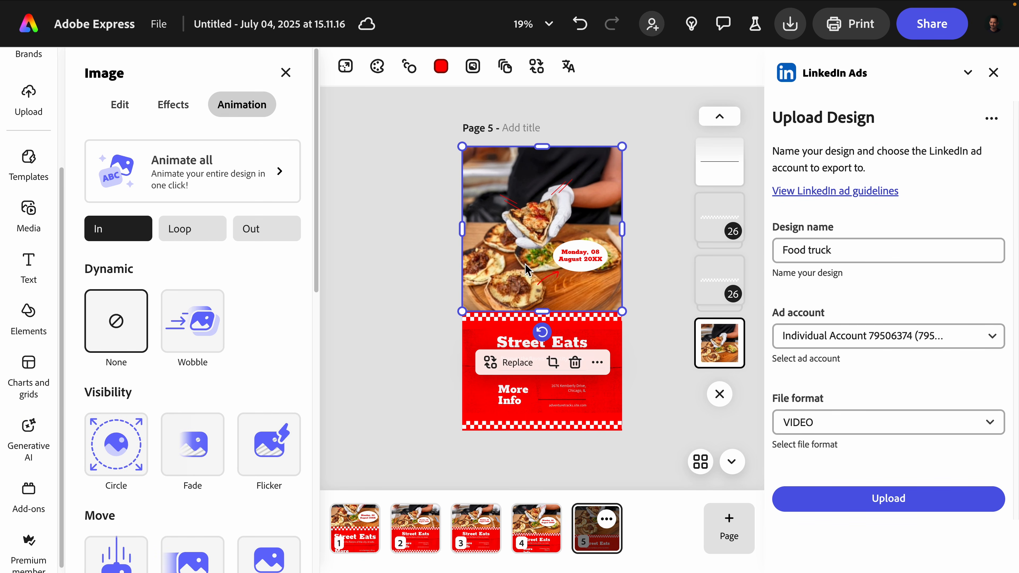
pyautogui.click(521, 341)
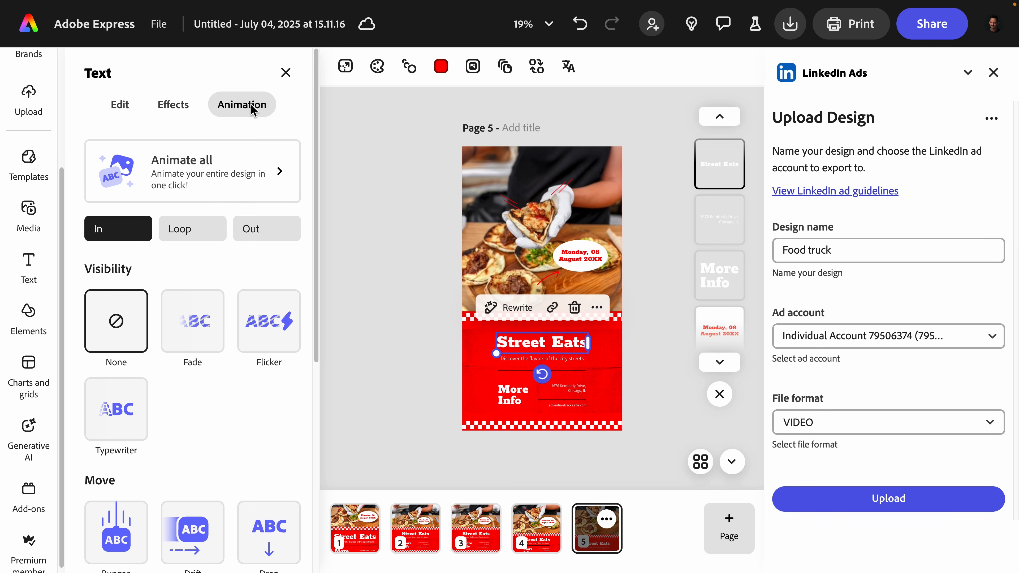
pyautogui.scroll(-3, 194, 390)
pyautogui.click(192, 276)
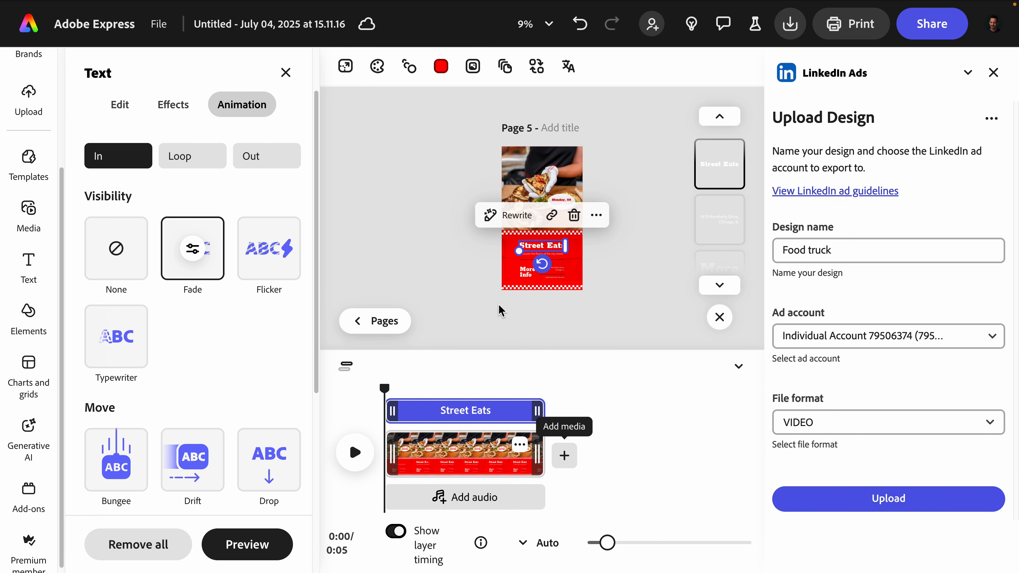
# Apply the Drop entrance animation to the food photo and collapse the animation timeline
pyautogui.click(521, 181)
pyautogui.scroll(-3, 266, 313)
pyautogui.click(271, 368)
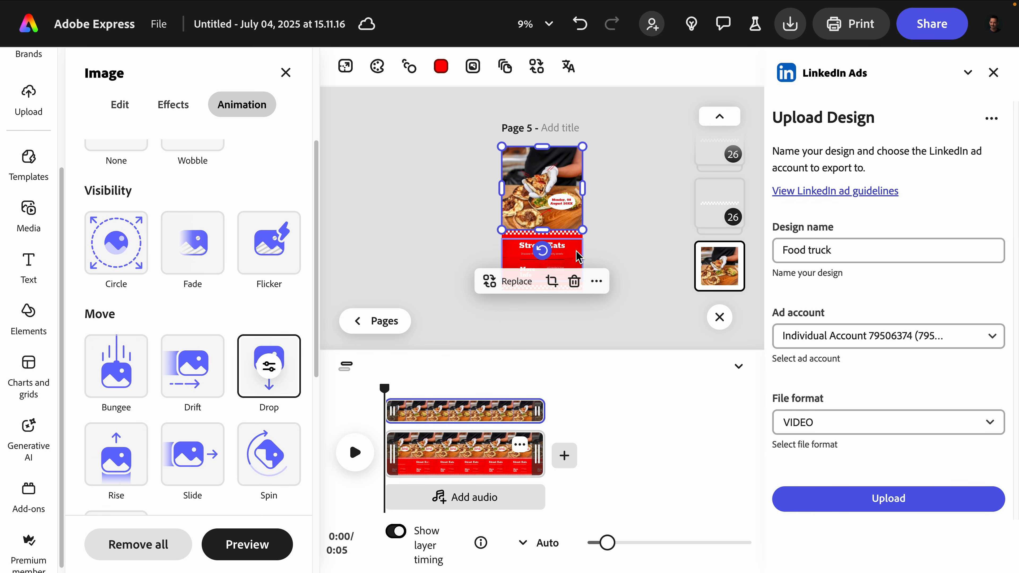
pyautogui.click(659, 249)
pyautogui.click(720, 317)
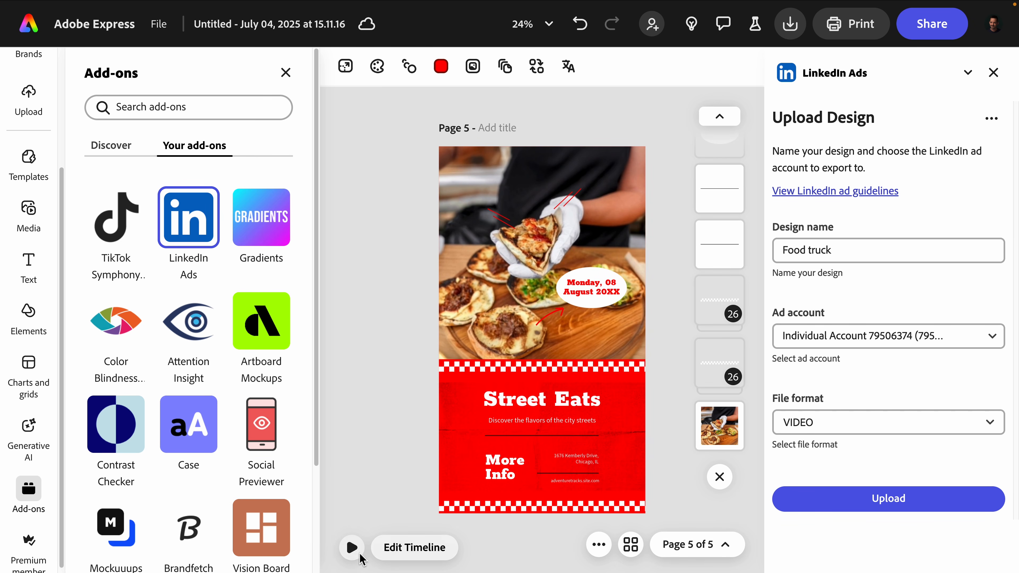
# Play back the animated page 5, look through the photo's other animation options, and close the LinkedIn Ads add-on
pyautogui.click(352, 547)
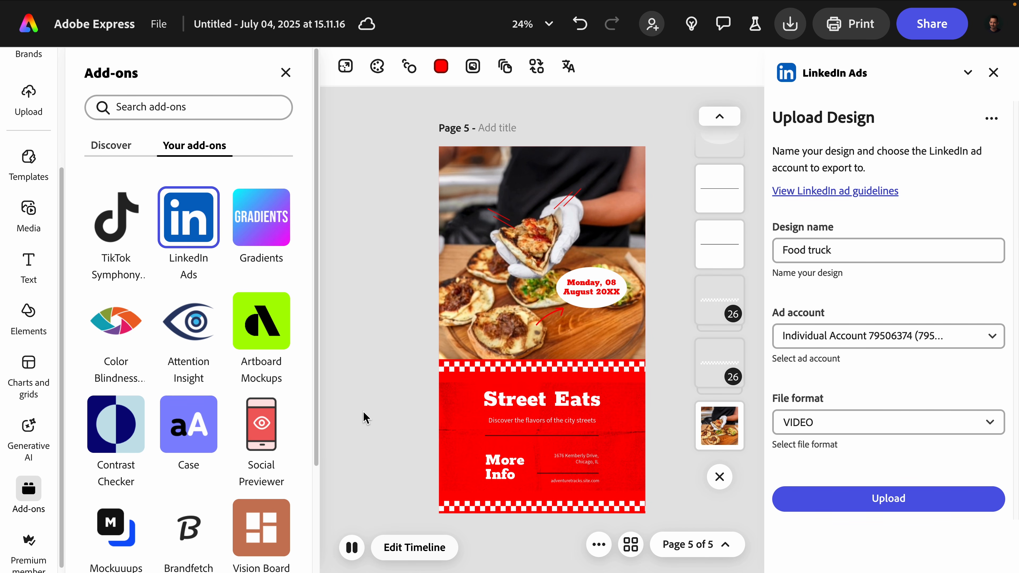
pyautogui.click(510, 294)
pyautogui.scroll(-10, 251, 295)
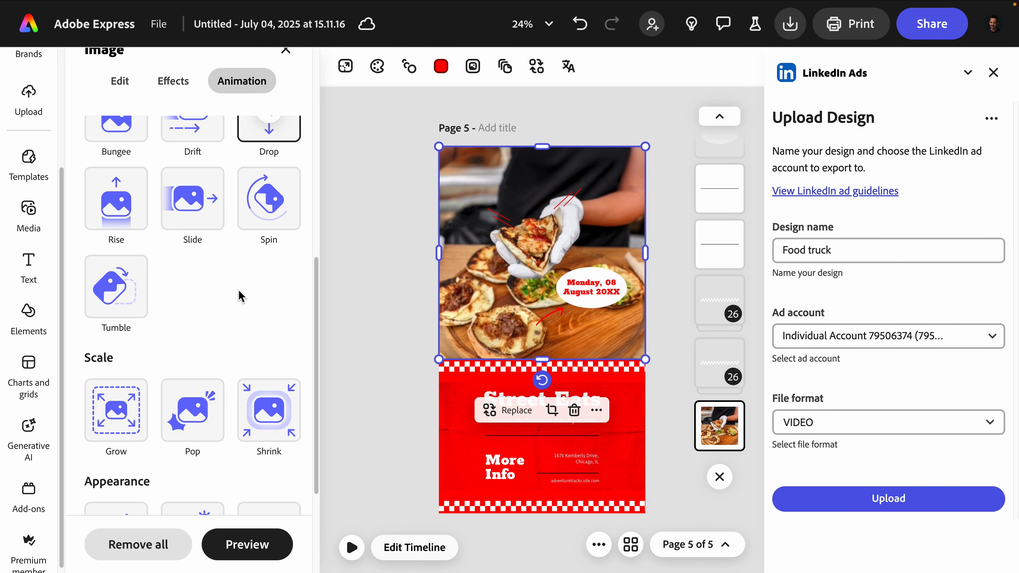
pyautogui.click(810, 491)
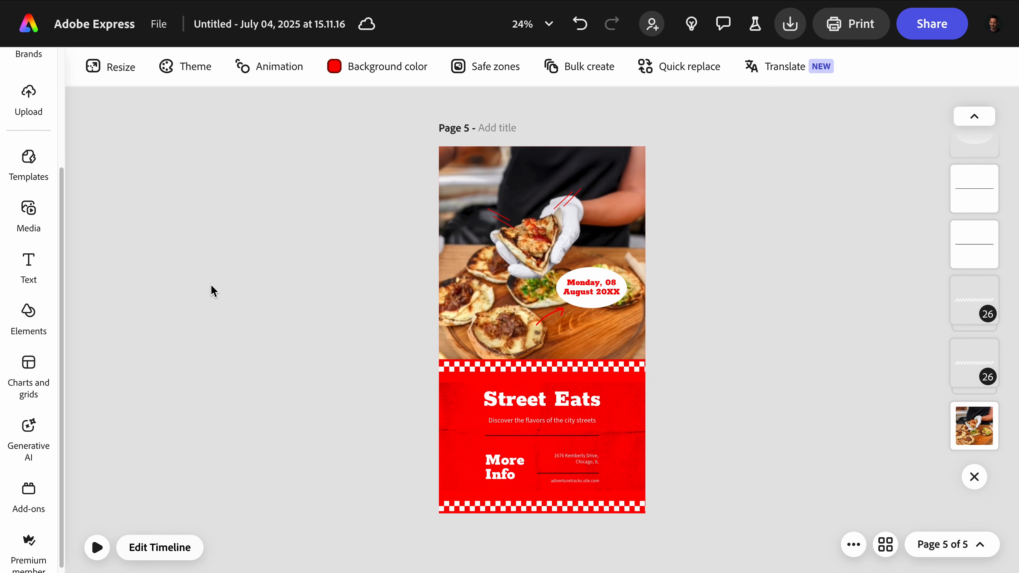
pyautogui.click(110, 67)
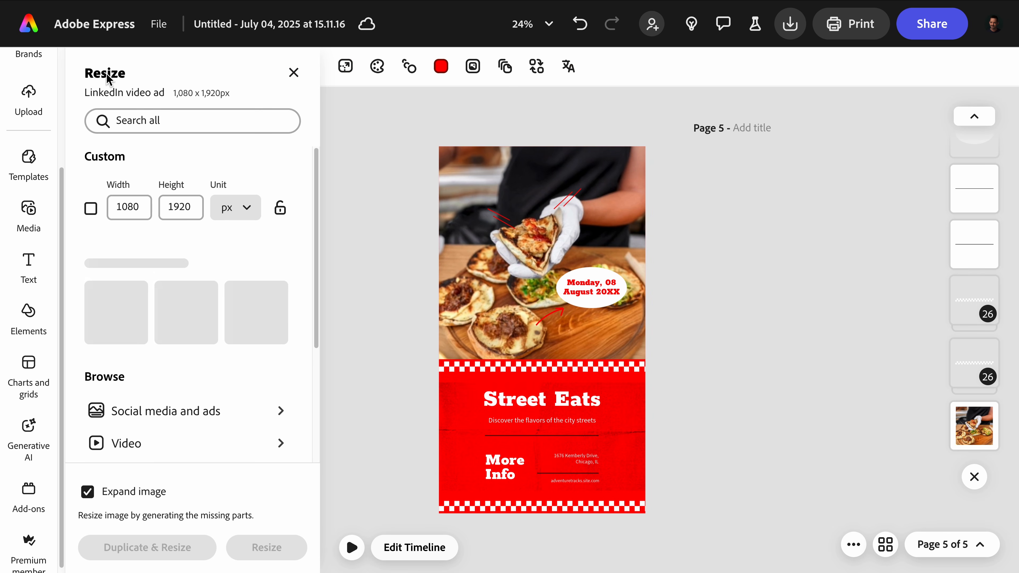
pyautogui.scroll(-3, 153, 277)
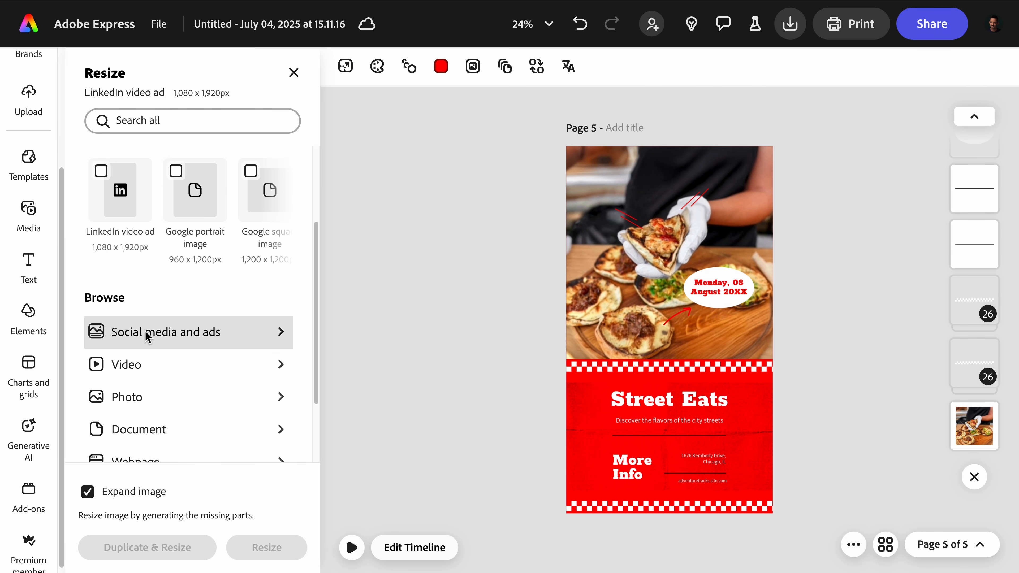
pyautogui.click(145, 334)
pyautogui.hscroll(5, 171, 155)
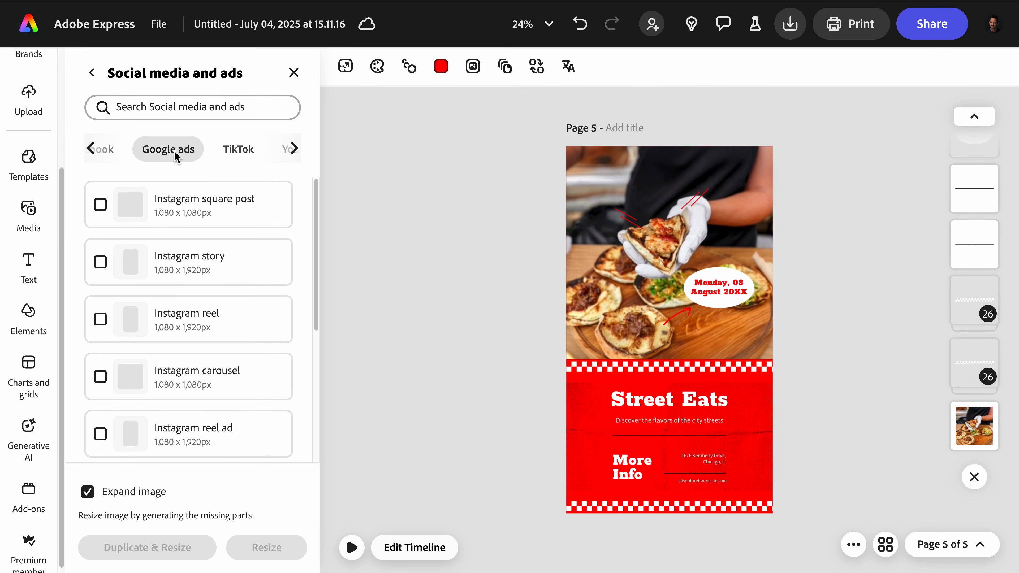
pyautogui.click(198, 153)
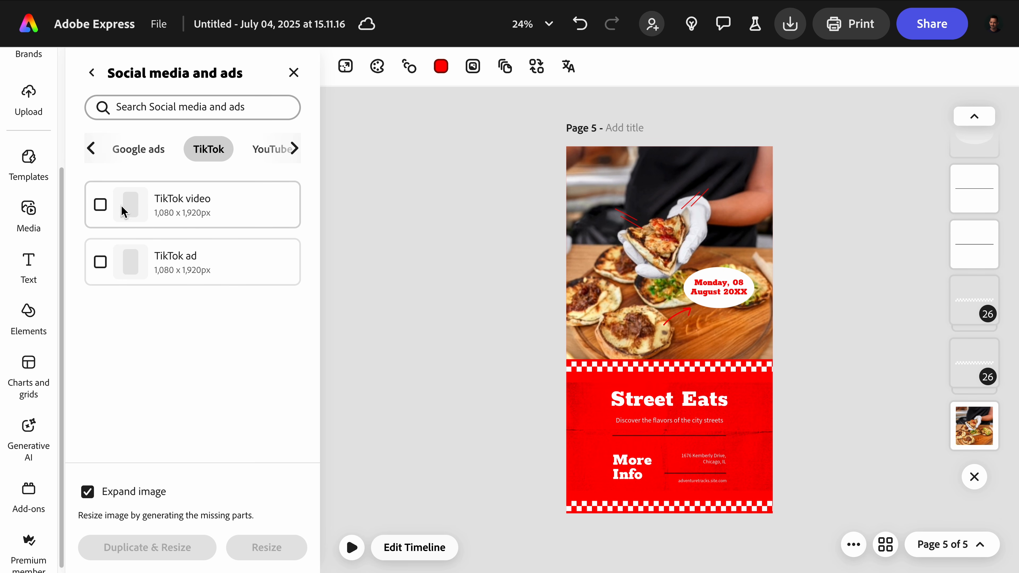
pyautogui.click(100, 205)
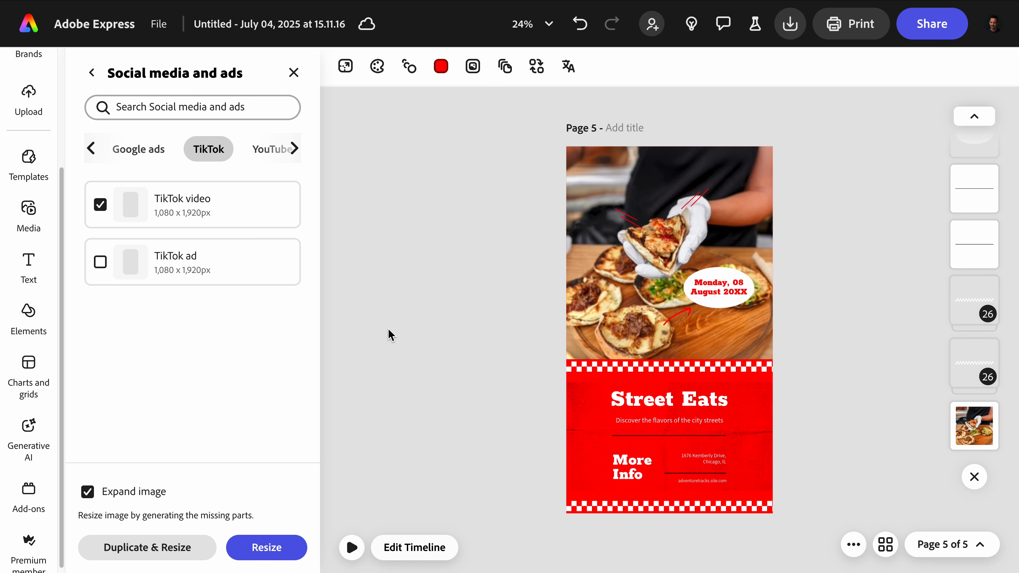
pyautogui.click(293, 72)
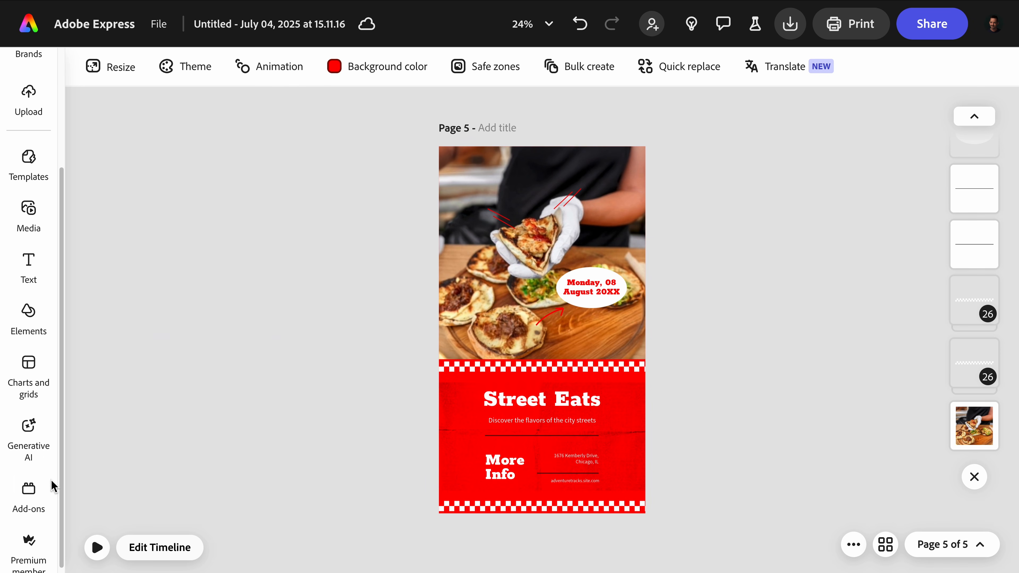
# Open the TikTok Symphony Assistant add-on and ask it to show some TikTok ad examples
pyautogui.click(52, 488)
pyautogui.click(122, 231)
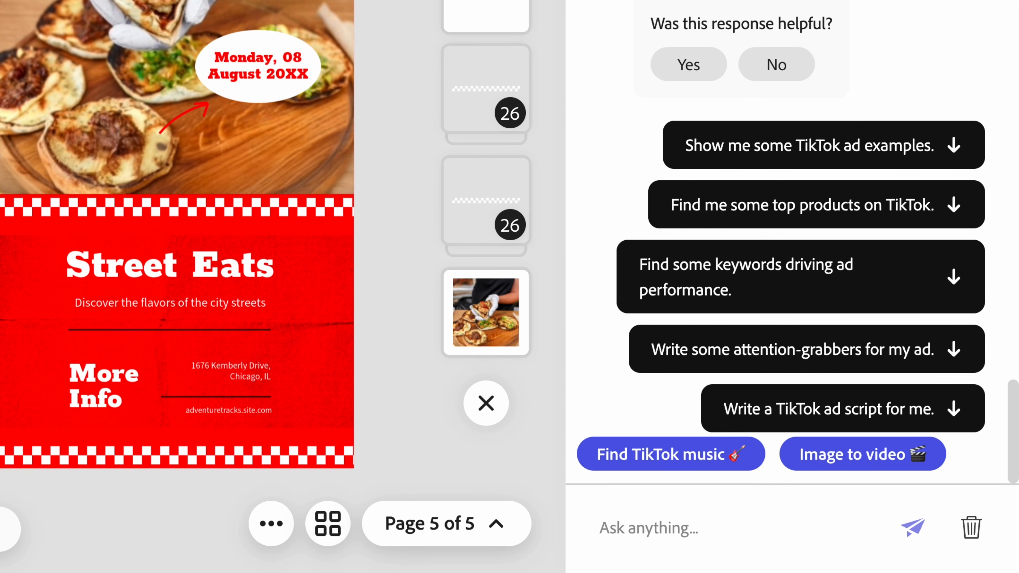
pyautogui.scroll(5, 830, 125)
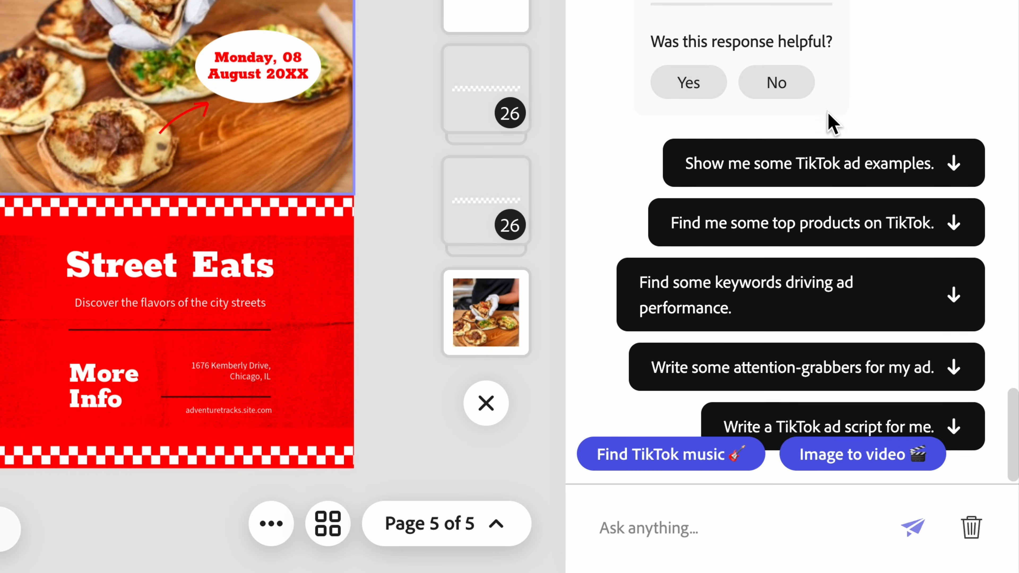
pyautogui.scroll(-5, 830, 125)
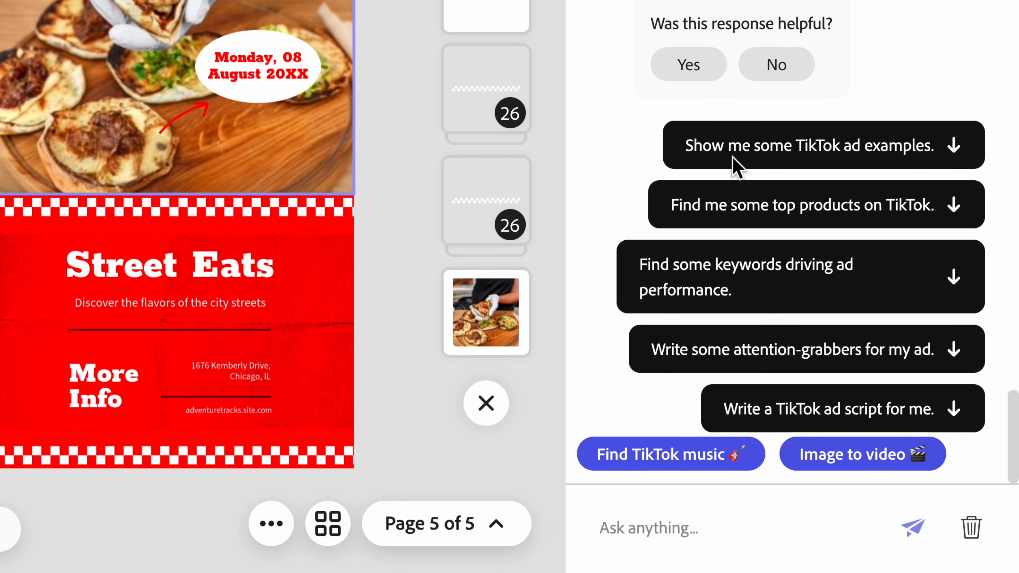
pyautogui.click(735, 165)
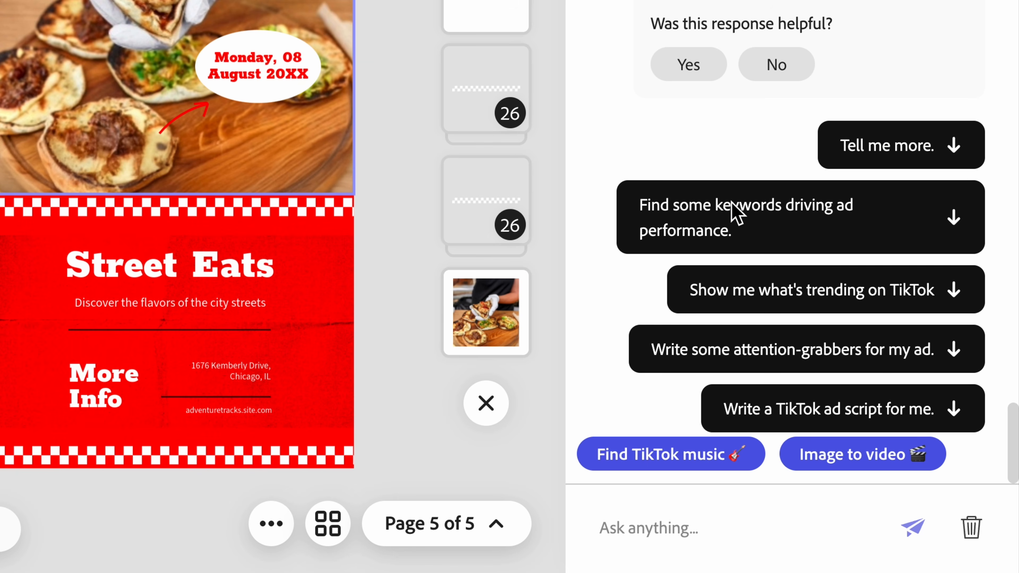
# Open the first suggested TikTok ad, play part of its video, and examine its performance and interactive time analysis
pyautogui.scroll(10, 754, 148)
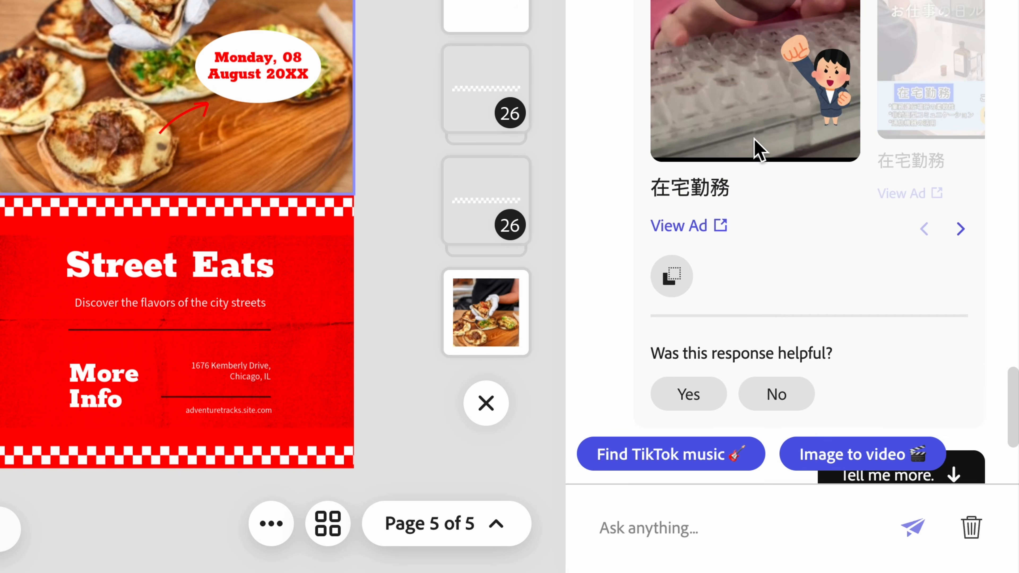
pyautogui.click(756, 148)
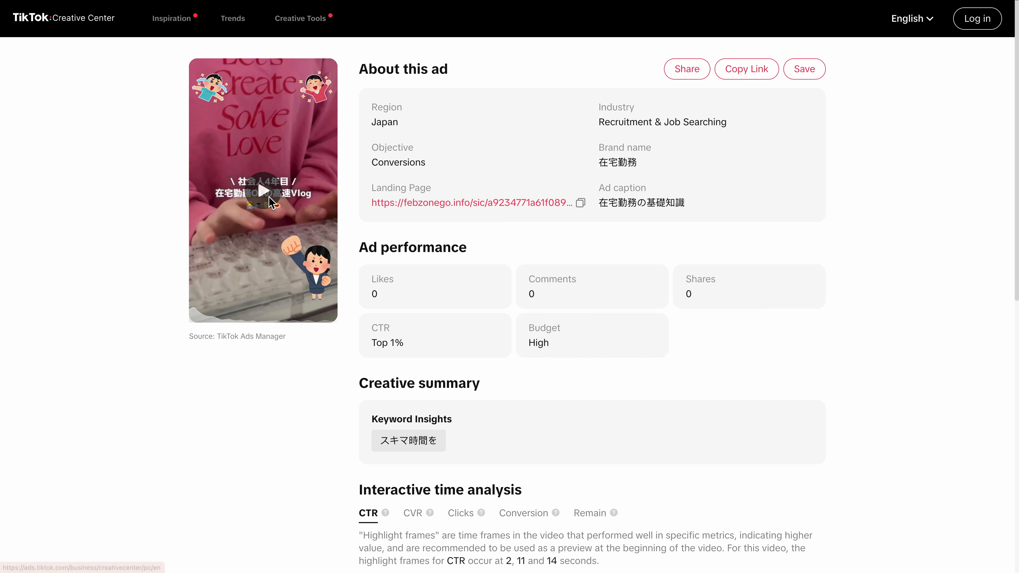
pyautogui.click(263, 191)
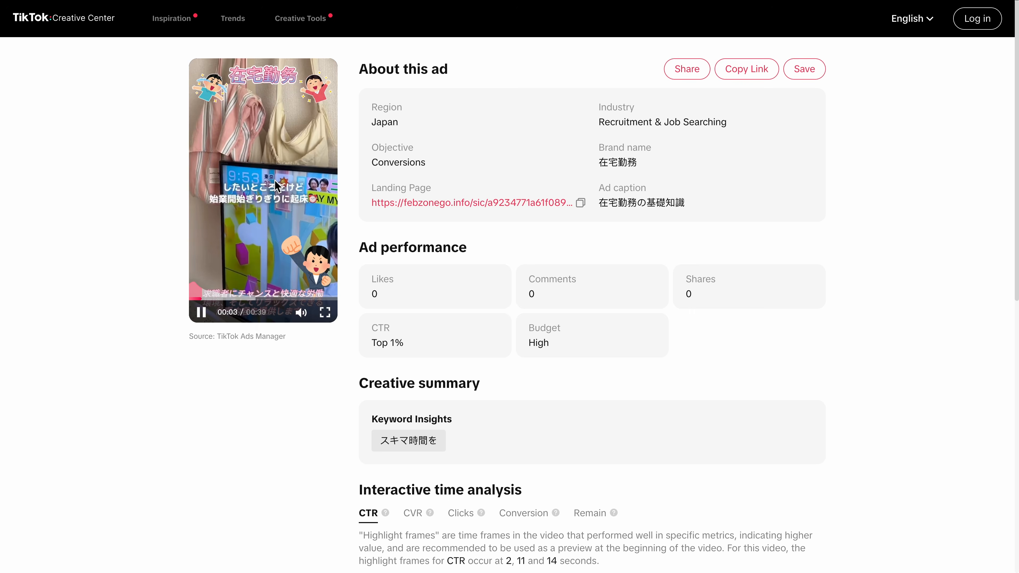
pyautogui.click(200, 313)
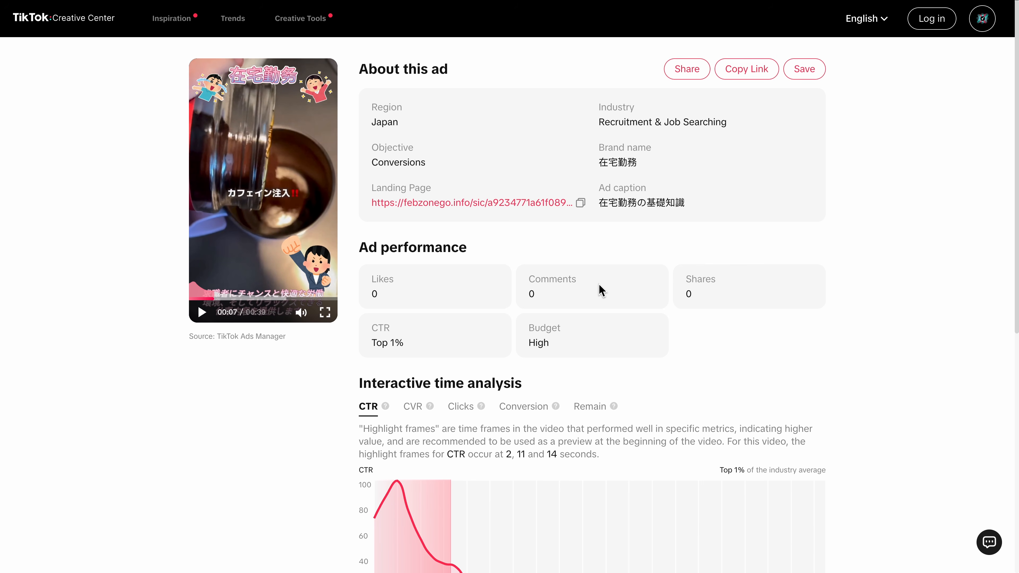
pyautogui.scroll(-8, 599, 284)
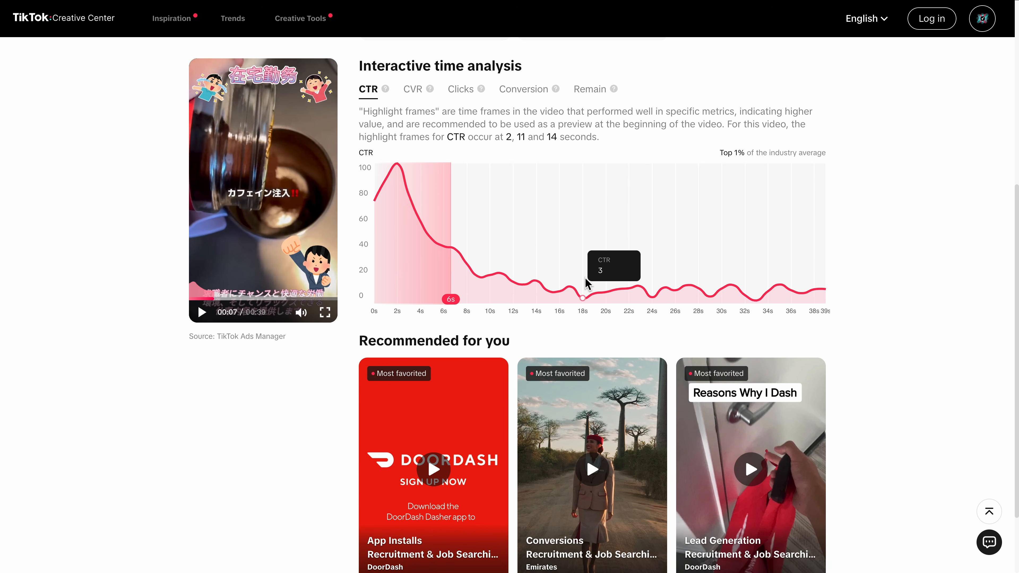
pyautogui.scroll(8, 586, 283)
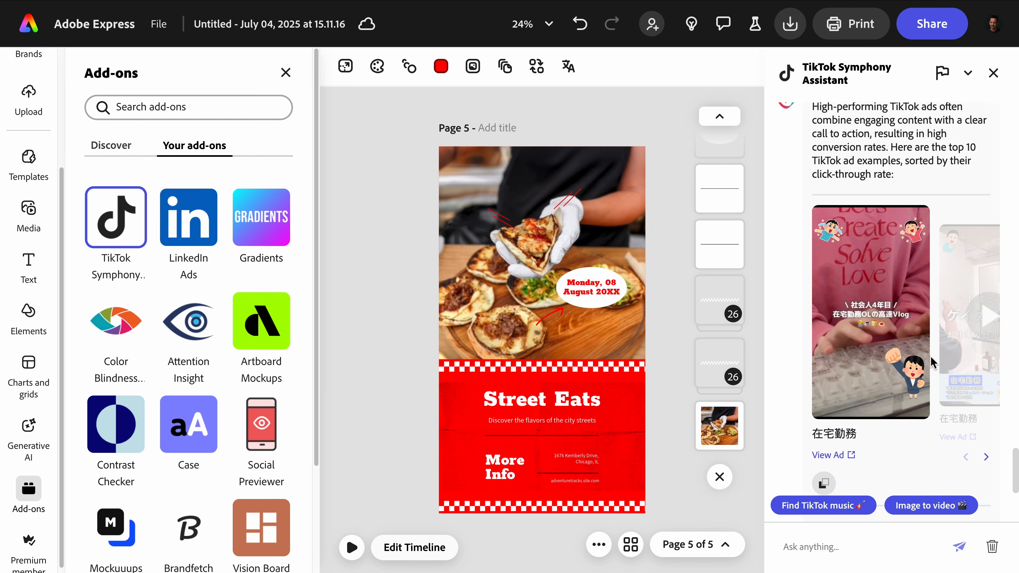
# Browse further TikTok ad examples in the assistant's answer and review its suggested follow-up prompts
pyautogui.scroll(-1, 903, 321)
pyautogui.click(986, 431)
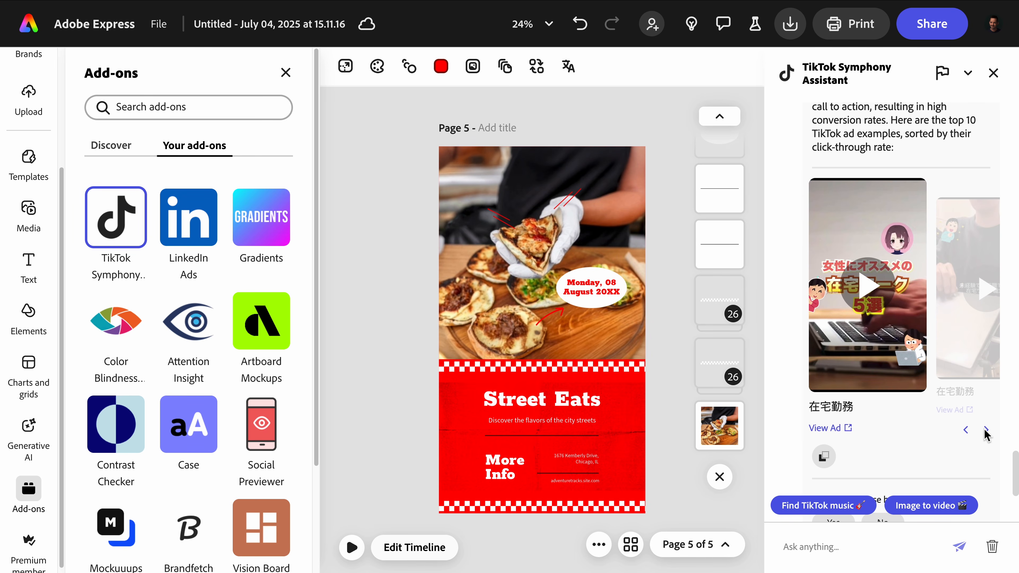
pyautogui.scroll(-6, 935, 445)
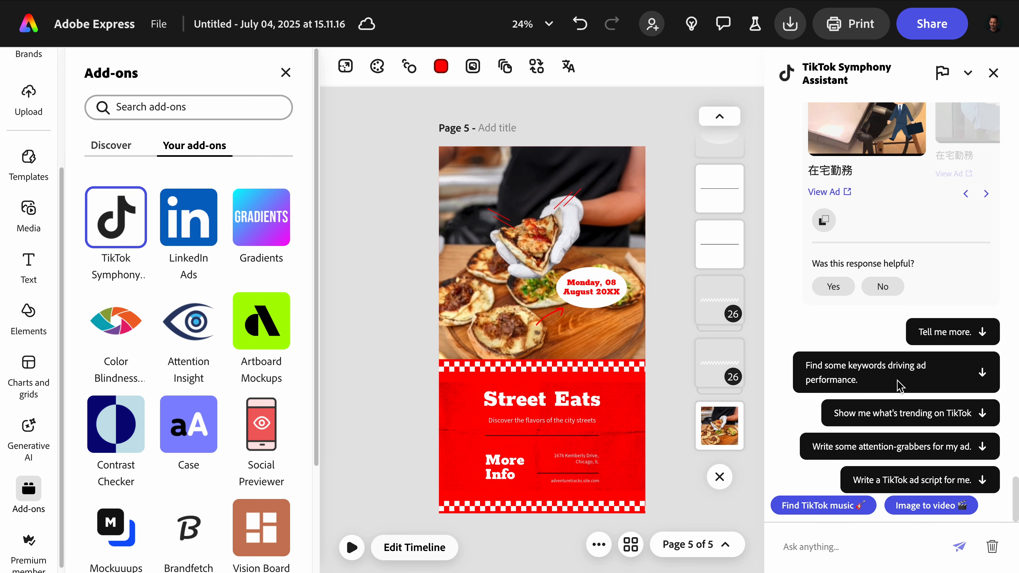
# Ask the TikTok Symphony Assistant for keywords driving ad performance and review its answer and source links
pyautogui.click(867, 378)
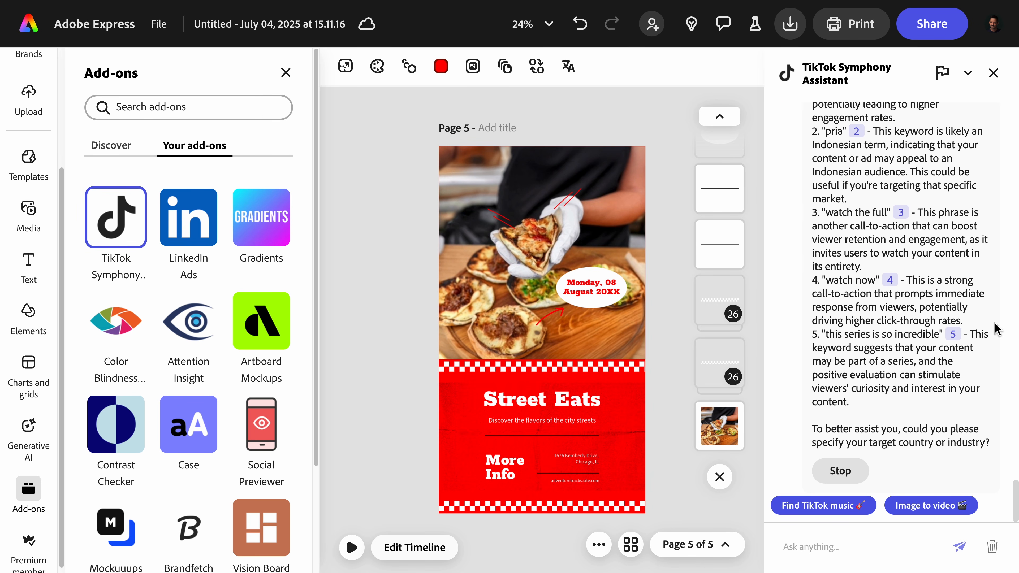
pyautogui.scroll(10, 879, 351)
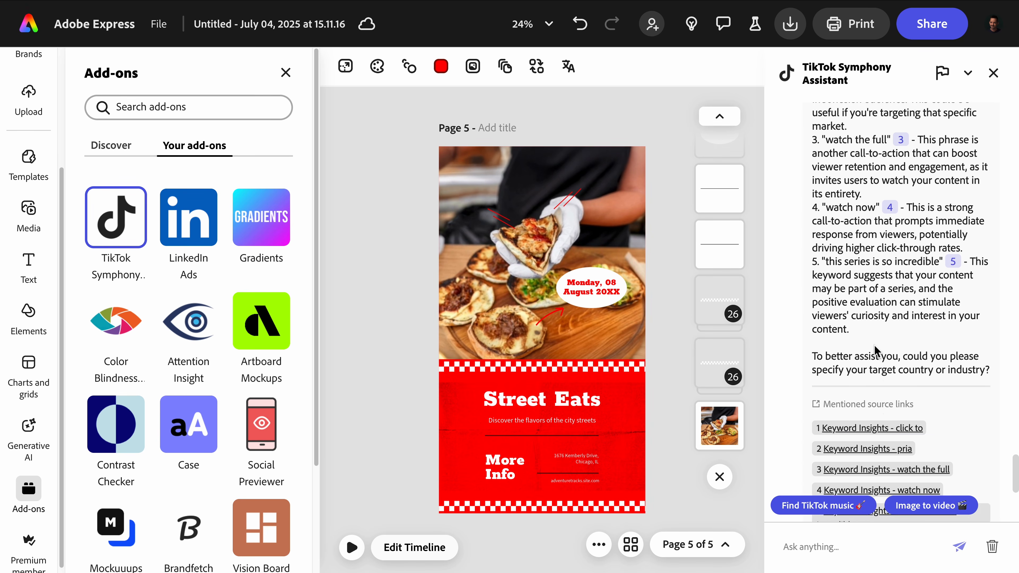
pyautogui.scroll(-8, 879, 351)
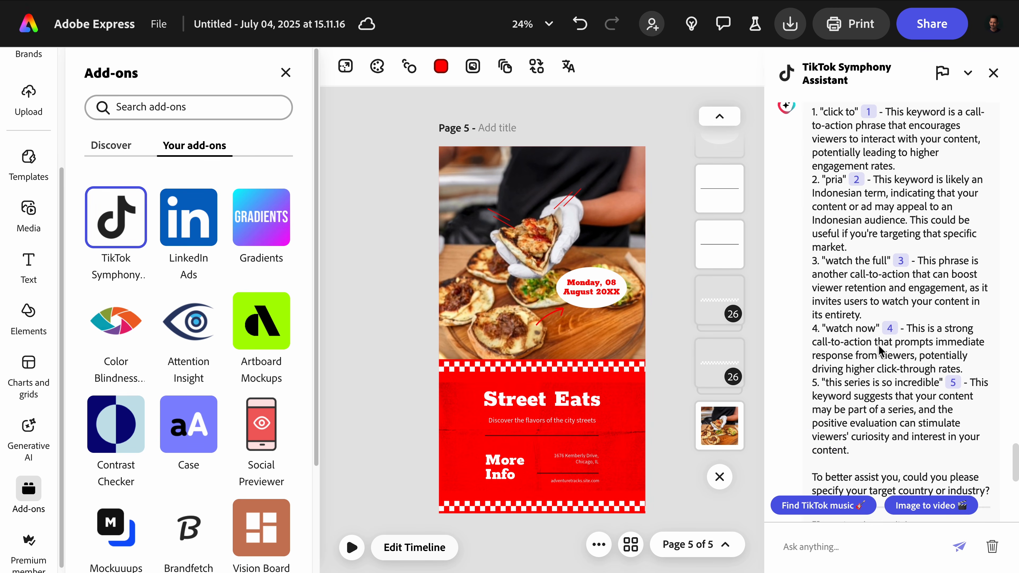
pyautogui.scroll(-5, 880, 351)
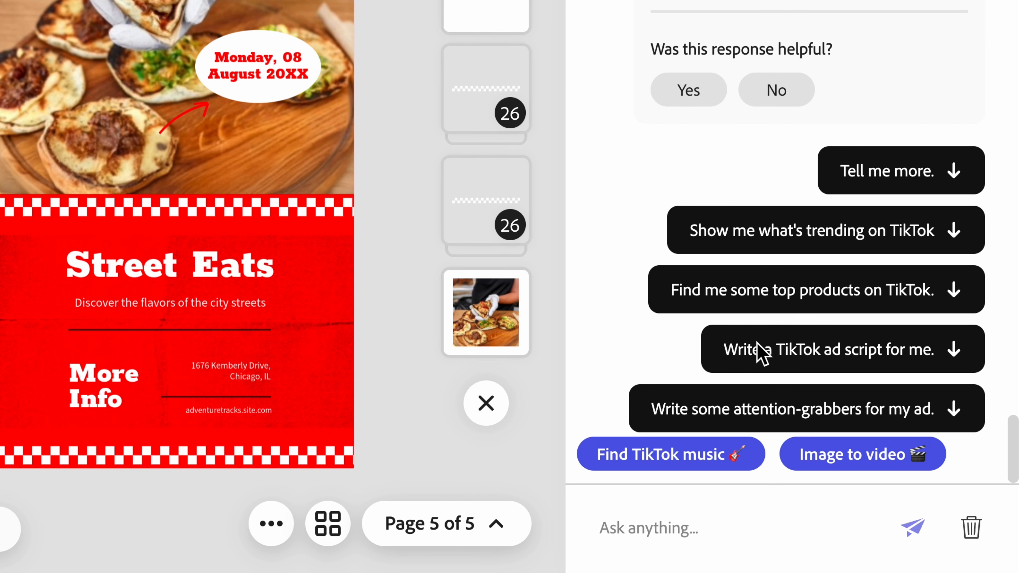
# Request a TikTok ad script promoting the Street Eats food truck event on Monday, August 8th, where people discover the flavors of Chicago's city streets
pyautogui.click(758, 349)
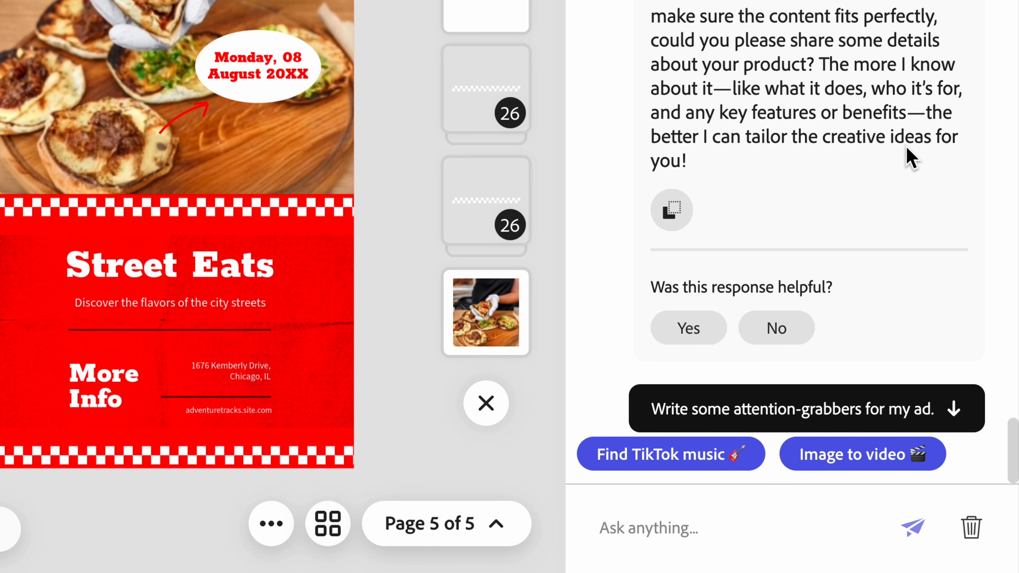
pyautogui.click(661, 530)
pyautogui.write('I am promoting my Street Eats')
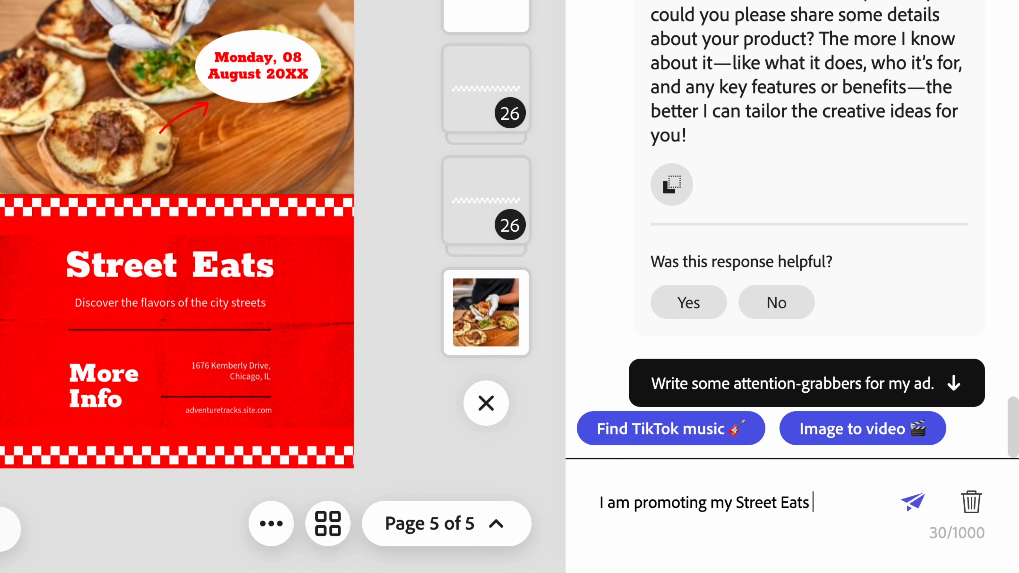
pyautogui.write(' food truck event on Monday, August 8th. People can discover the flavors of the city streets in Chicago.')
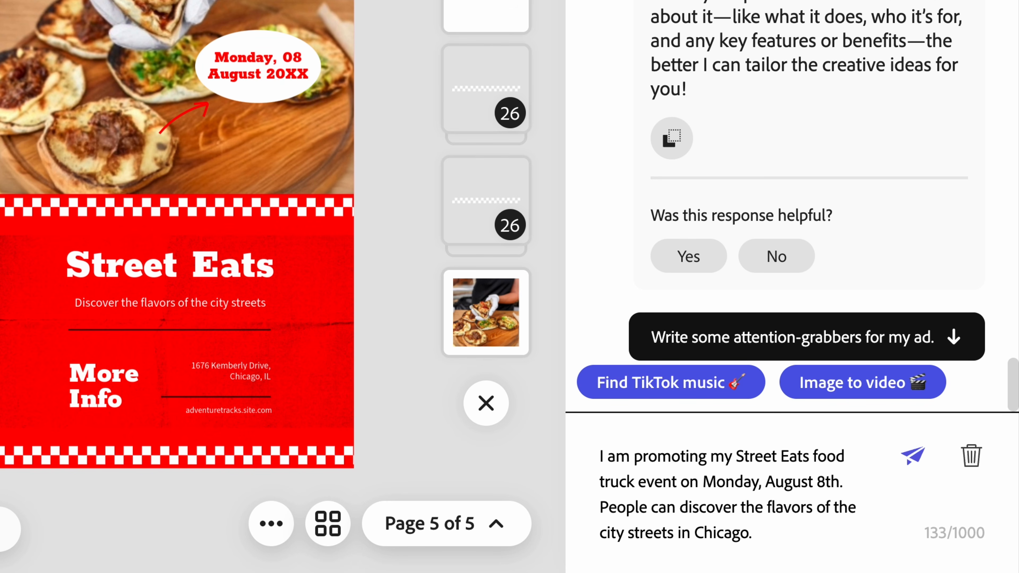
pyautogui.press('Return')
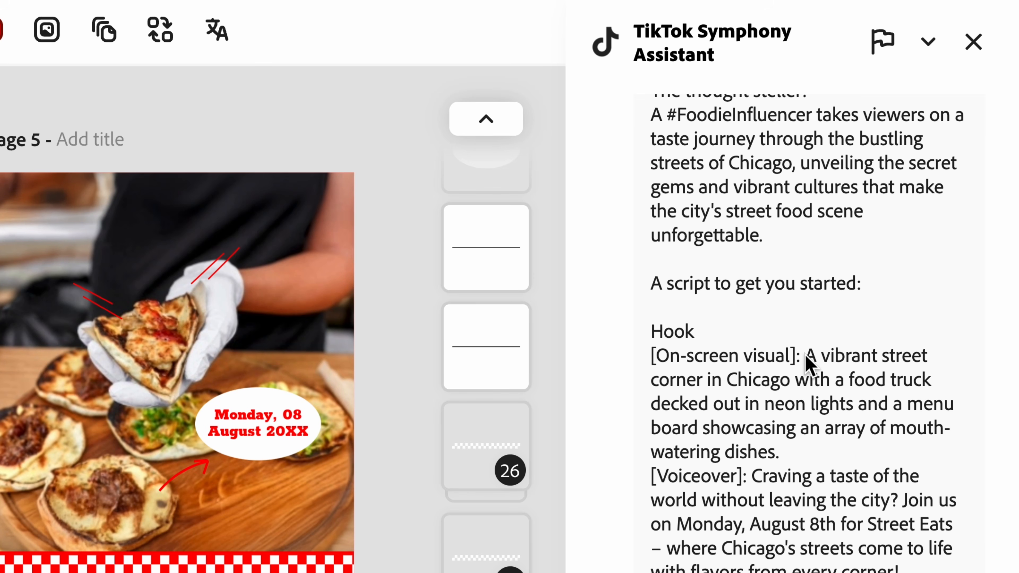
# Read through the generated ad script, highlighting the hook's on-screen visual and voiceover text, down to the suggested follow-up prompts
pyautogui.moveTo(811, 361); pyautogui.dragTo(839, 420)
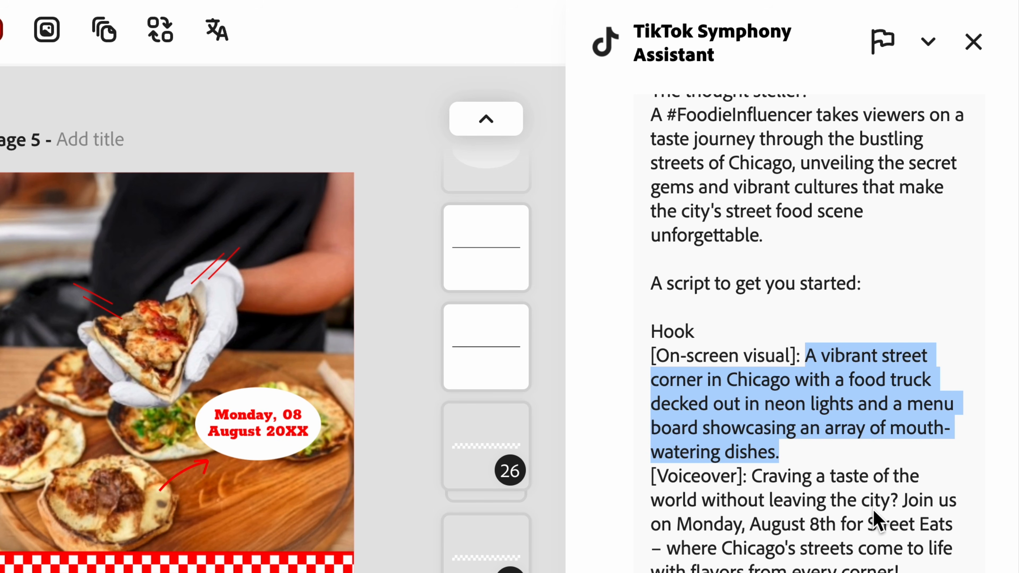
pyautogui.scroll(-4, 878, 517)
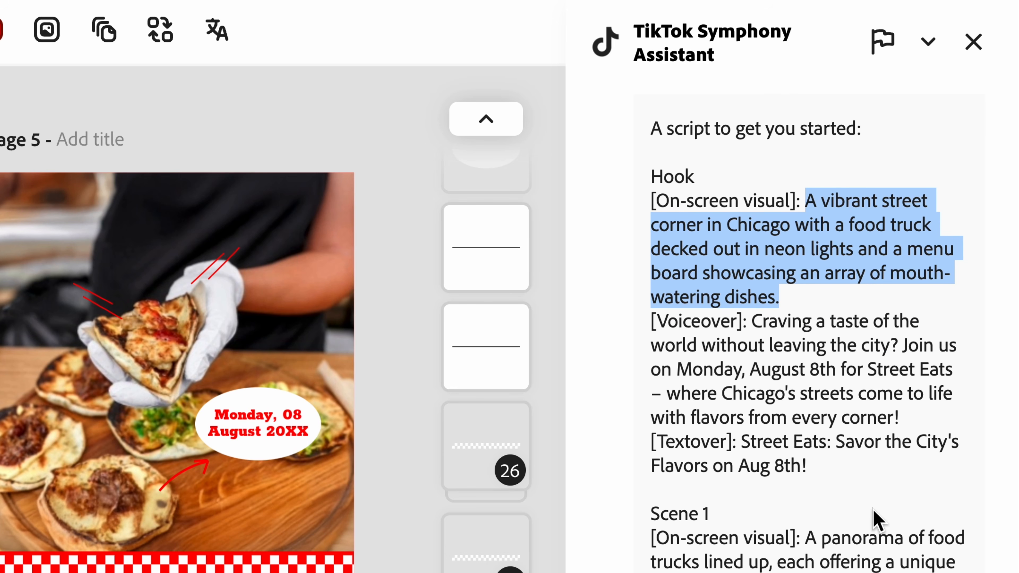
pyautogui.click(755, 326)
pyautogui.moveTo(753, 318); pyautogui.dragTo(900, 428)
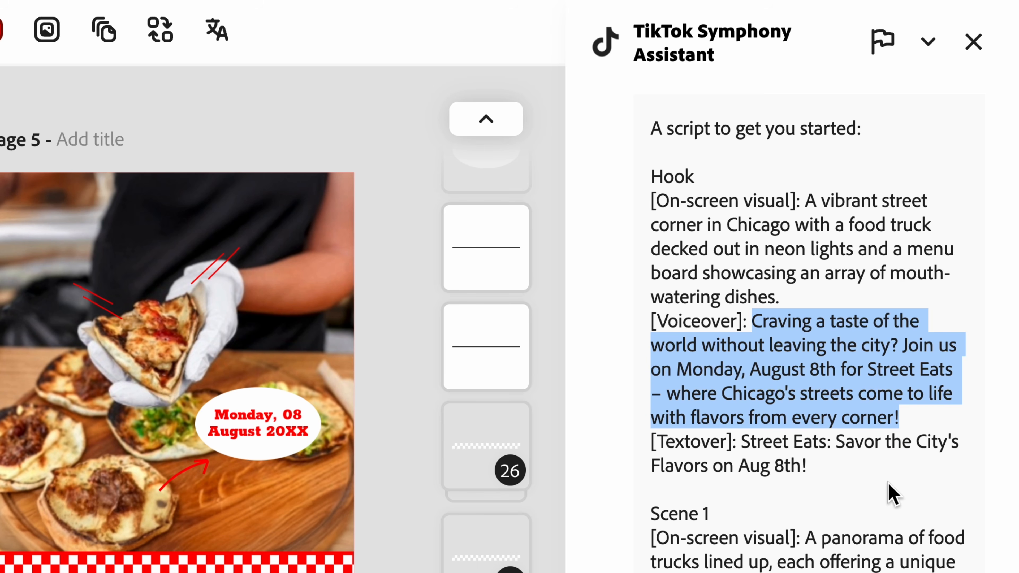
pyautogui.click(888, 493)
pyautogui.scroll(-5, 860, 455)
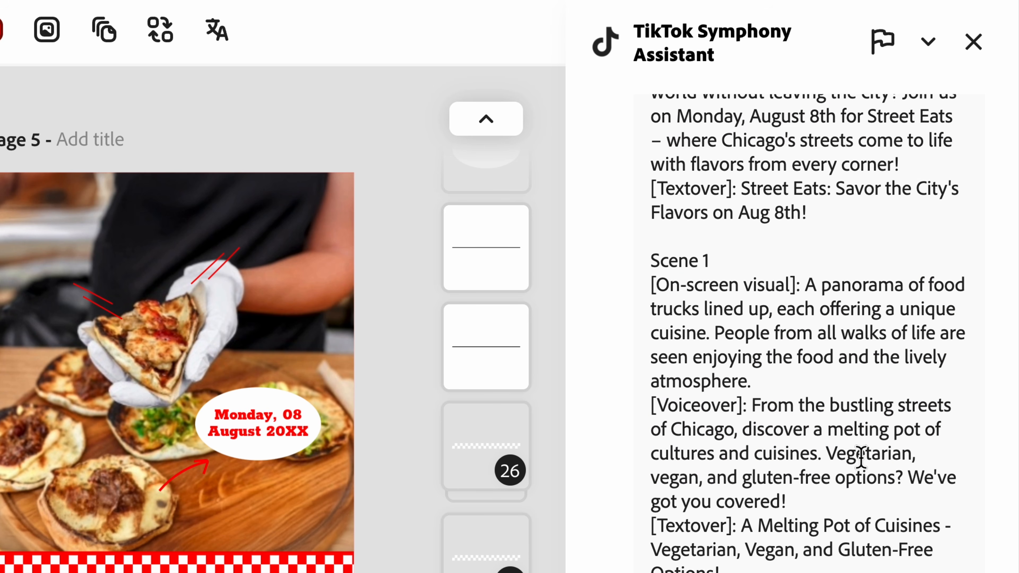
pyautogui.scroll(-15, 857, 458)
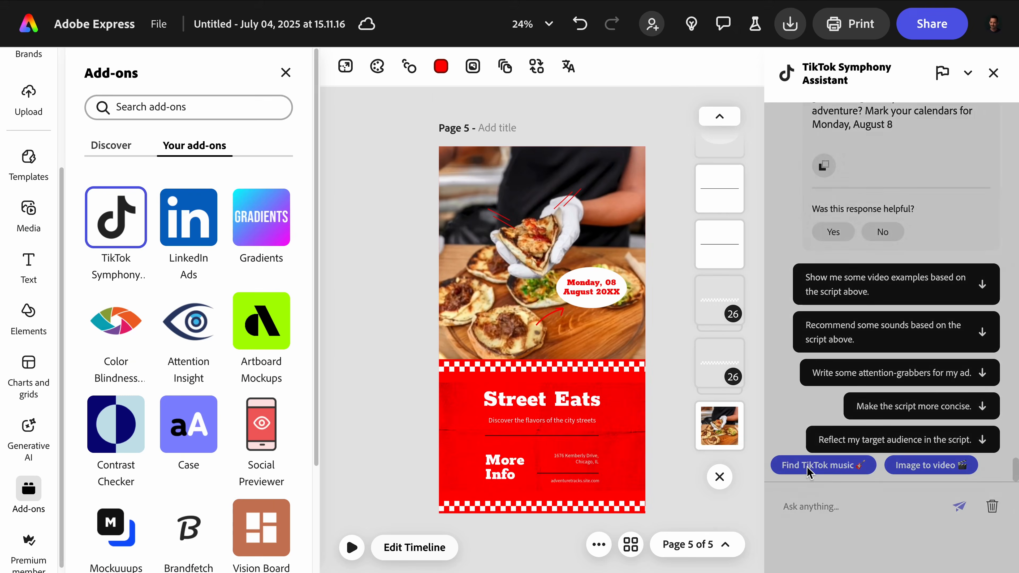
# Open the assistant's TikTok music finder and browse the Top Music list
pyautogui.click(814, 462)
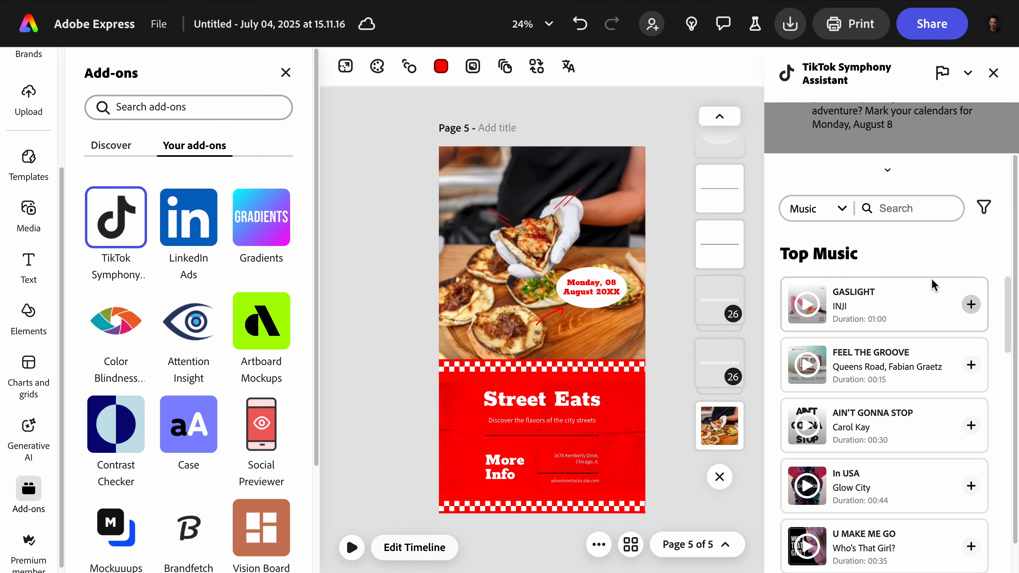
pyautogui.scroll(-8, 939, 285)
pyautogui.scroll(-10, 934, 364)
pyautogui.scroll(5, 922, 363)
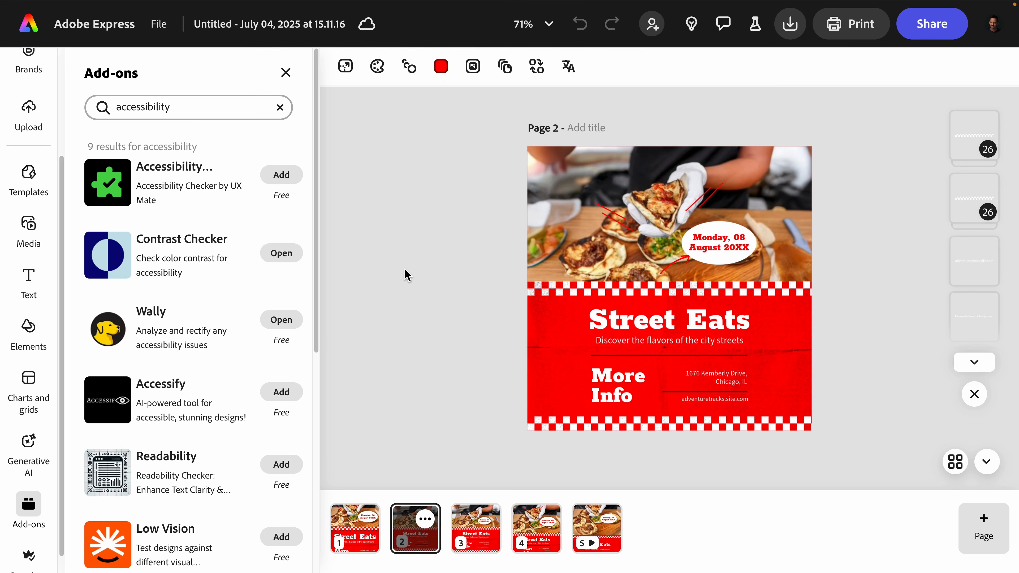
# Open the Wally add-on from the accessibility results and analyze page 2 for accessibility issues
pyautogui.scroll(-2, 145, 201)
pyautogui.scroll(2, 145, 241)
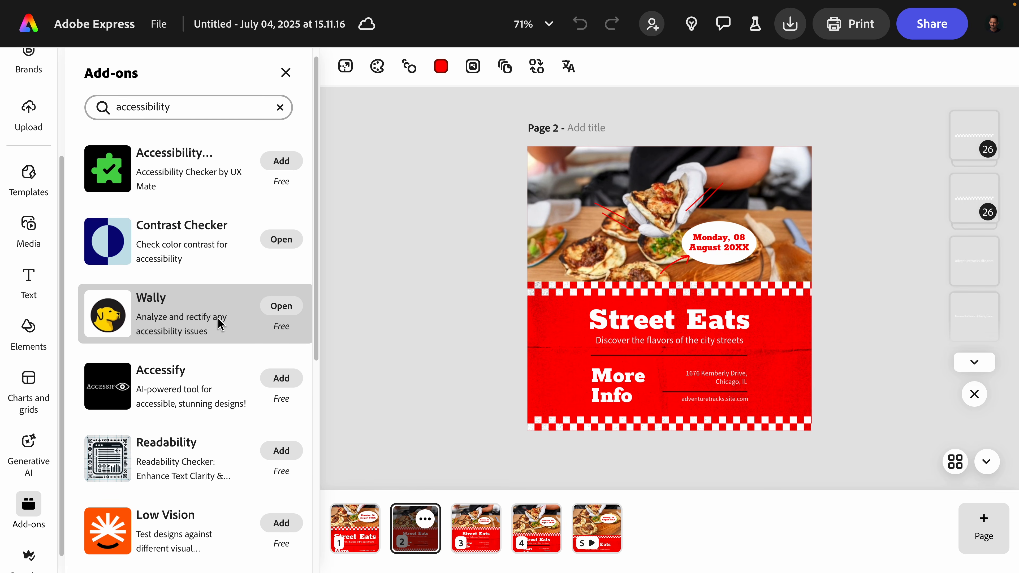
pyautogui.click(287, 308)
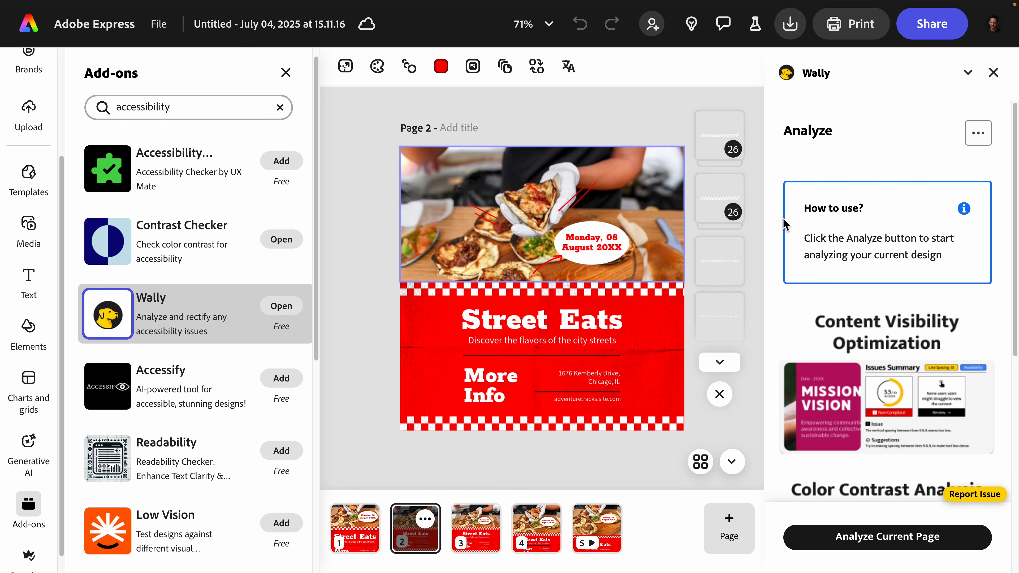
pyautogui.scroll(-4, 863, 327)
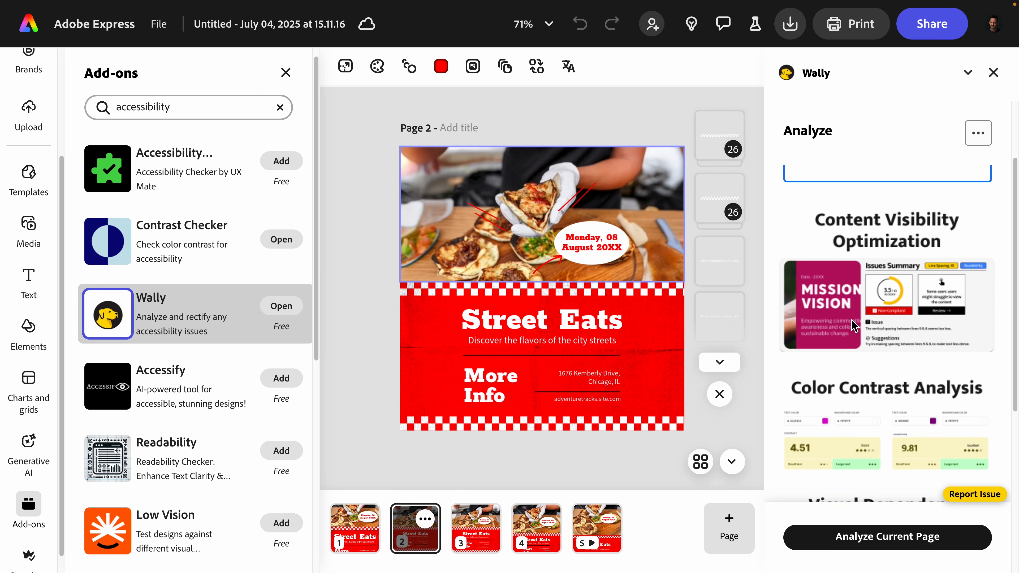
pyautogui.click(891, 537)
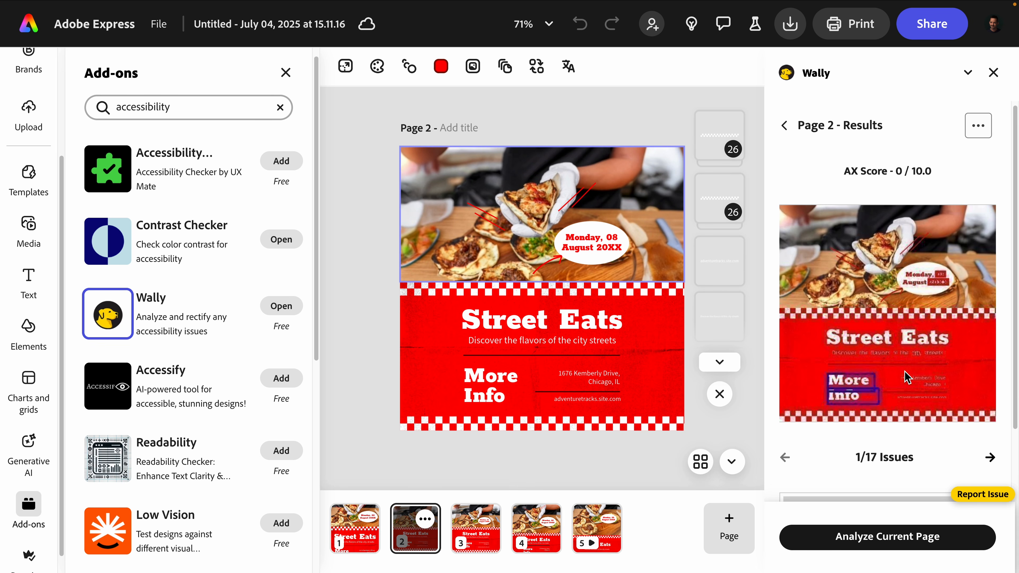
# Examine the accessibility results for page 2, stepping through the individual issues Wally flags
pyautogui.scroll(-1, 862, 342)
pyautogui.scroll(-4, 905, 297)
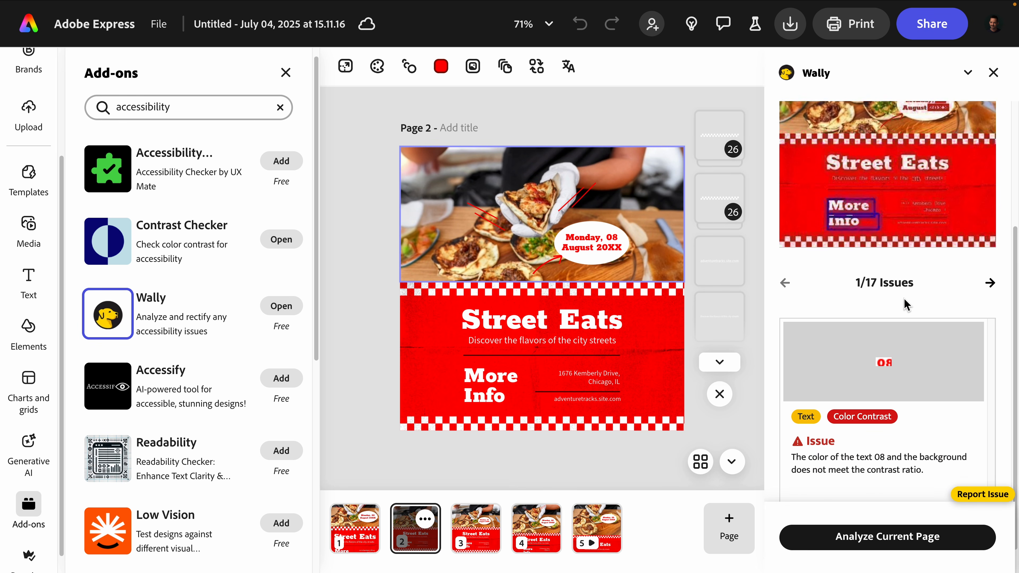
pyautogui.click(990, 252)
pyautogui.click(990, 252)
pyautogui.click(990, 252)
pyautogui.click(990, 253)
pyautogui.click(990, 252)
pyautogui.click(990, 252)
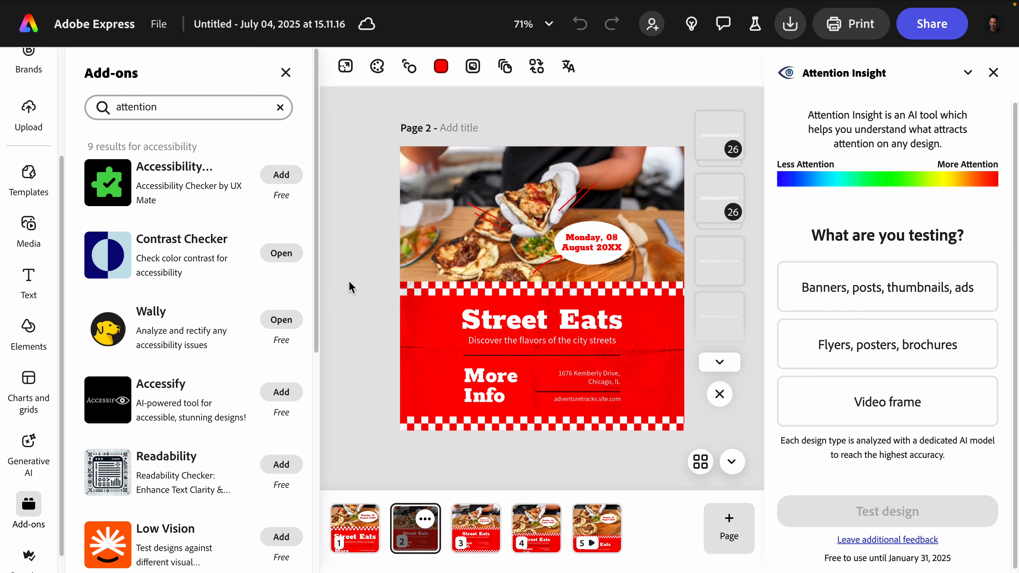
# Test page 2 in Attention Insight as a banner, post, thumbnail or ad design and view its attention heatmap
pyautogui.click(894, 286)
pyautogui.click(887, 510)
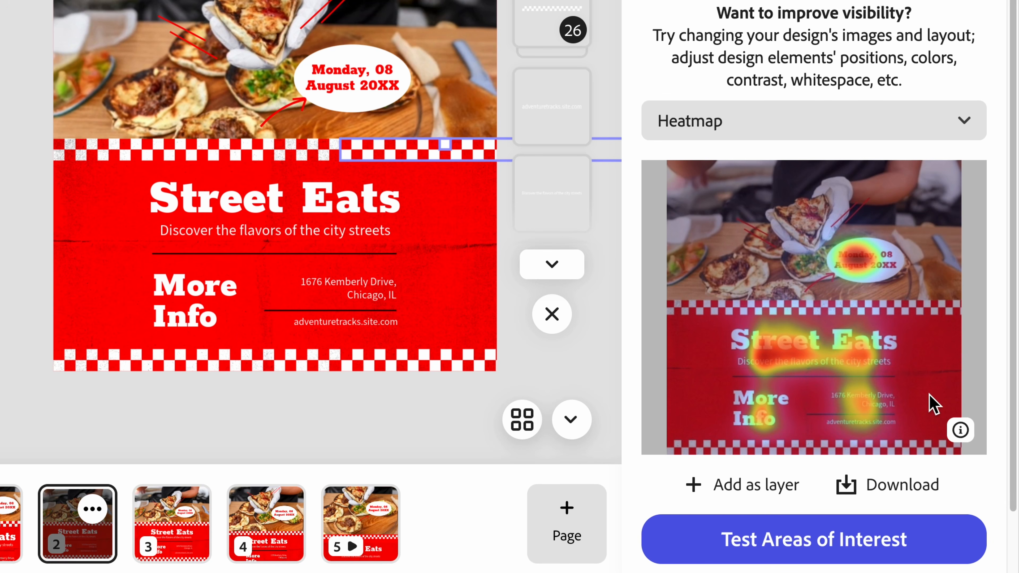
pyautogui.scroll(-2, 805, 85)
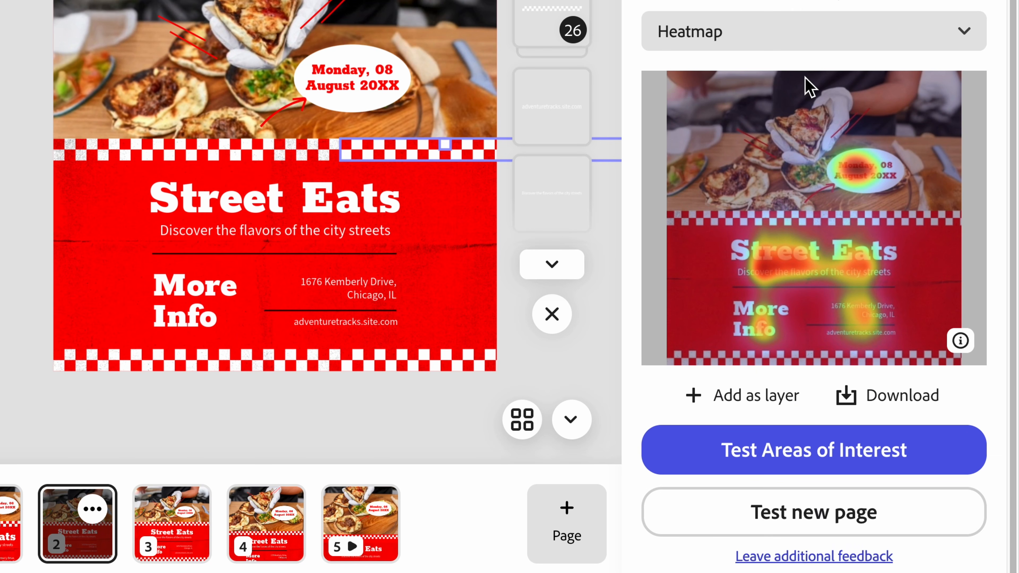
# Compare the Focus Map and Contrast Map views of the tested design, and return to the Heatmap
pyautogui.click(799, 32)
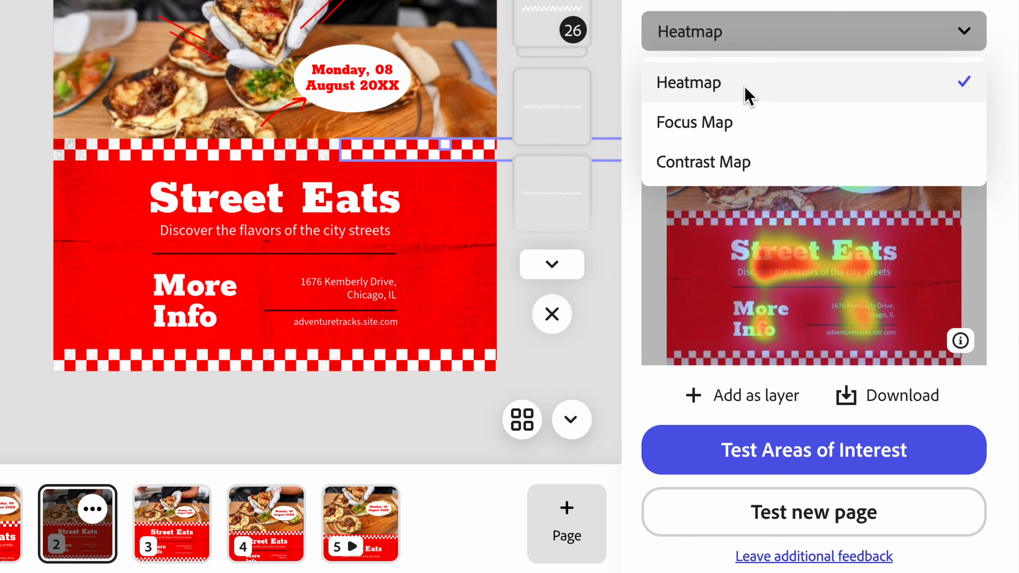
pyautogui.click(741, 123)
pyautogui.click(746, 44)
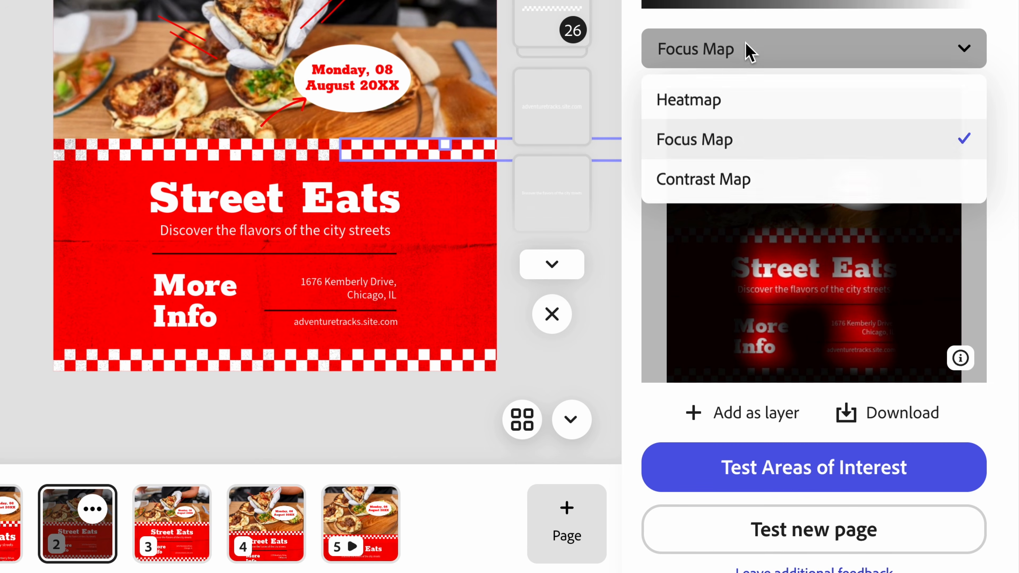
pyautogui.click(728, 177)
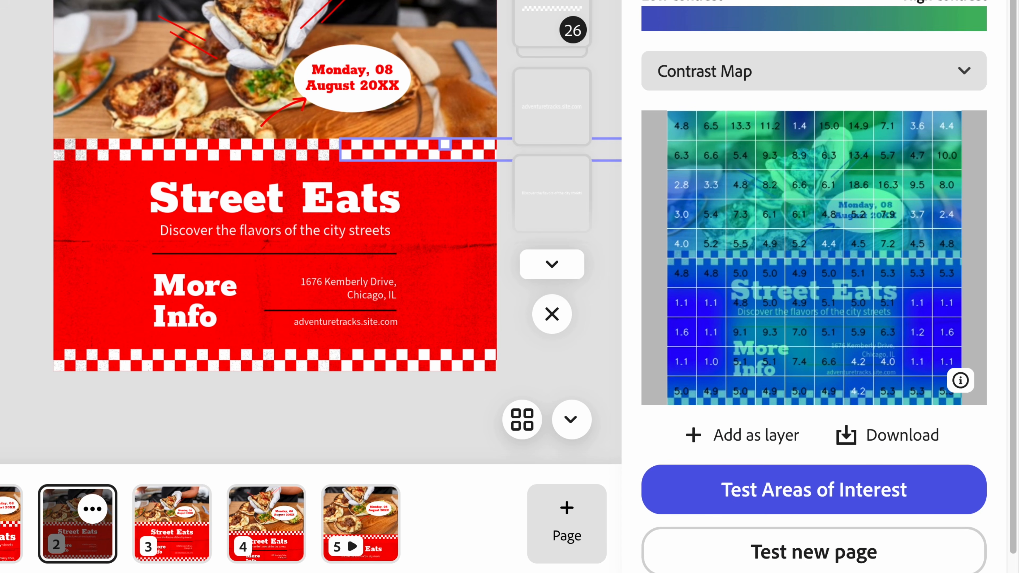
pyautogui.click(815, 83)
pyautogui.click(722, 131)
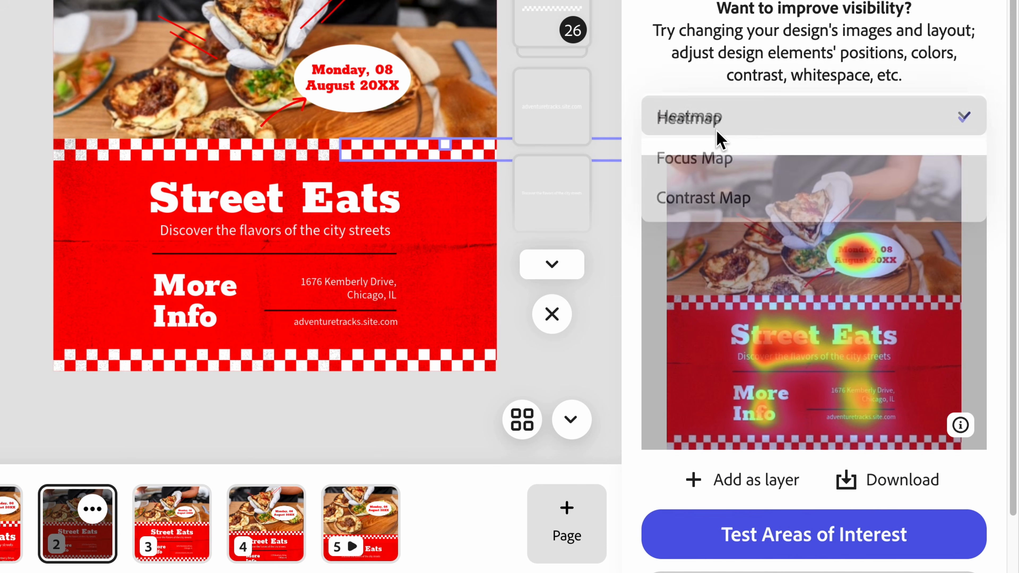
pyautogui.scroll(-1, 887, 252)
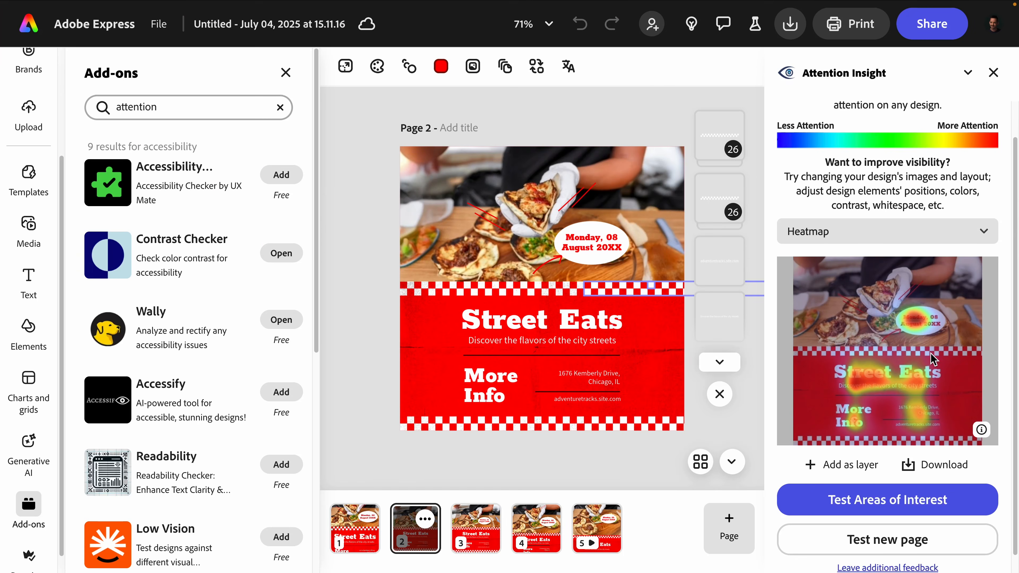